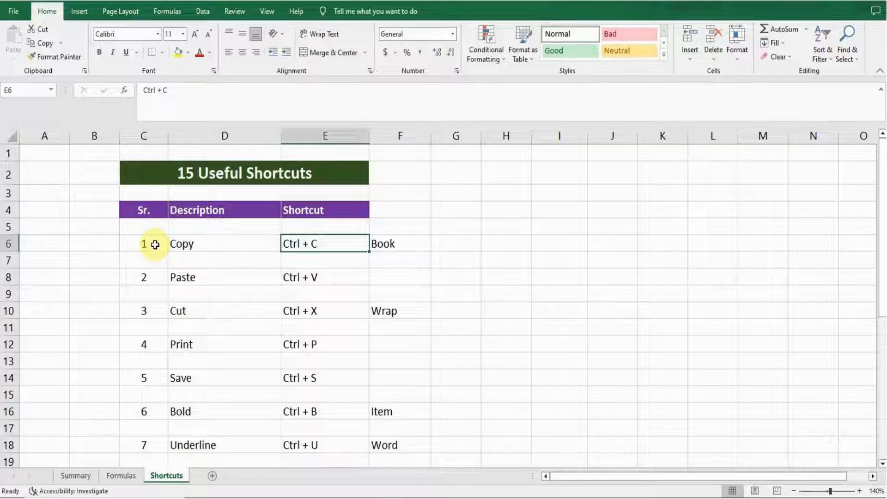
Copy the Book cell in F6 and paste it into G8
key("Right")
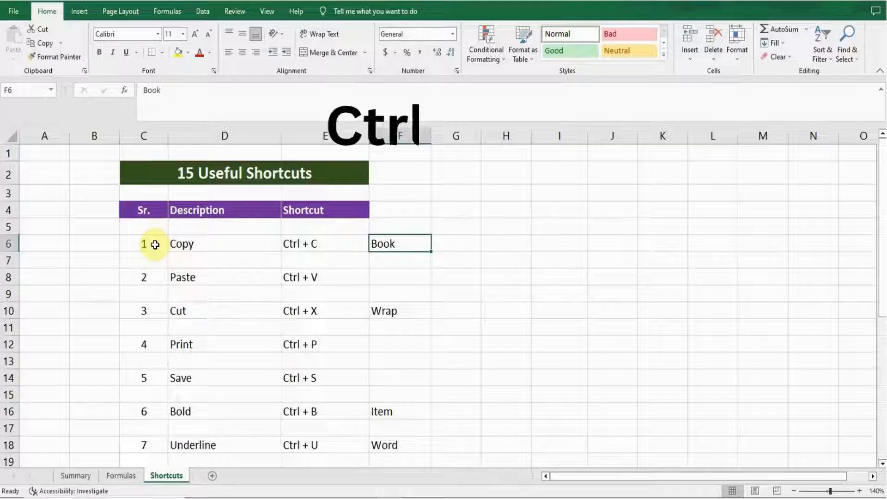
key("ctrl+c")
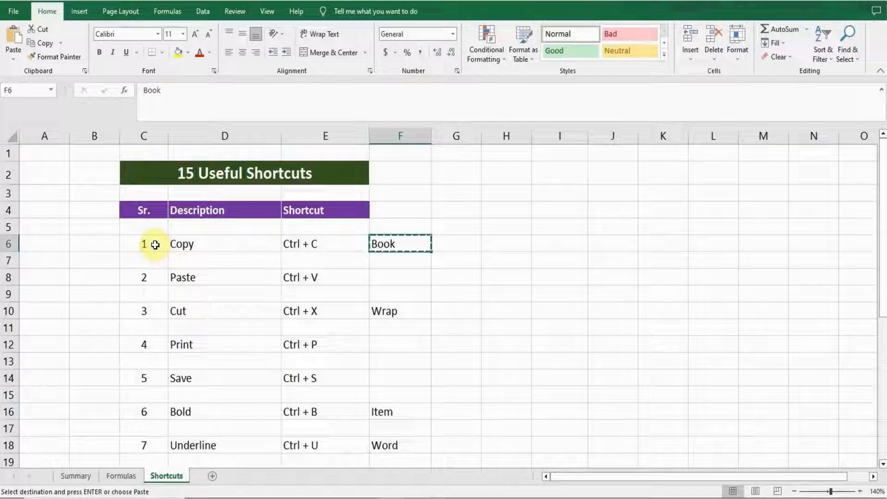
key("Down")
key("Left")
key("Left")
key("Down")
key("Right")
key("Right")
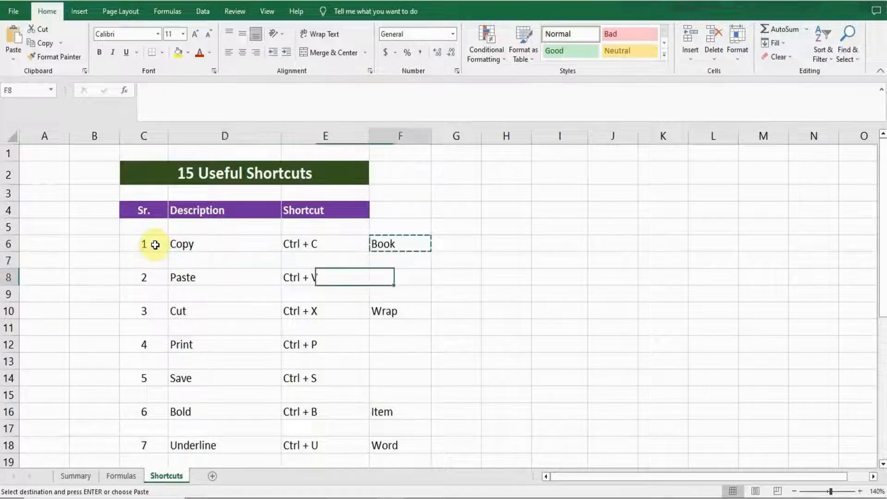
key("Up")
key("Up")
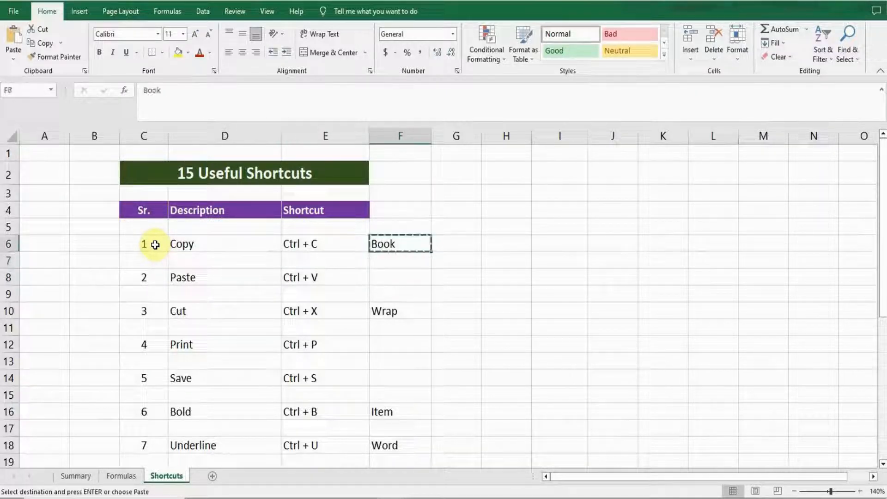
key("Down")
key("Right")
key("Down")
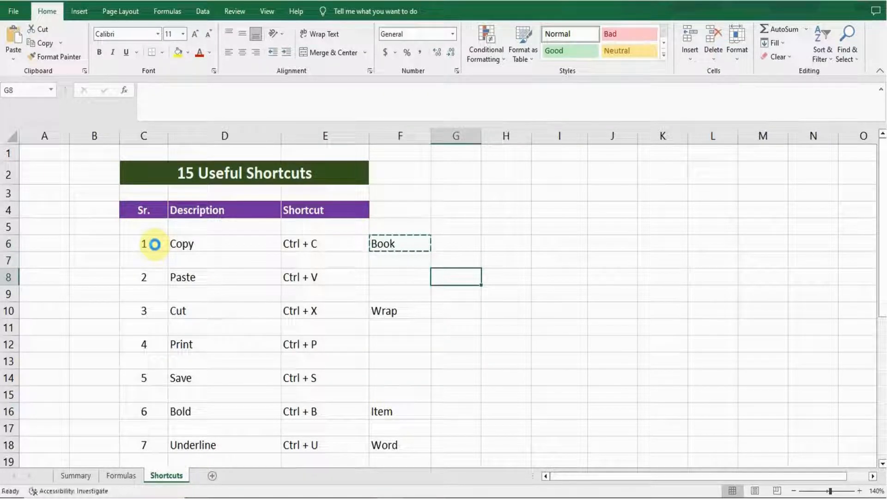
key("ctrl+v")
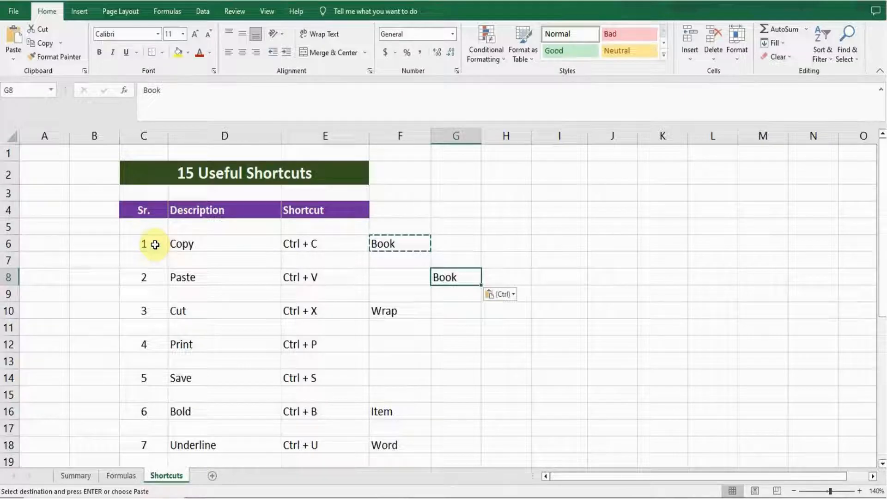
key("Left")
key("Left")
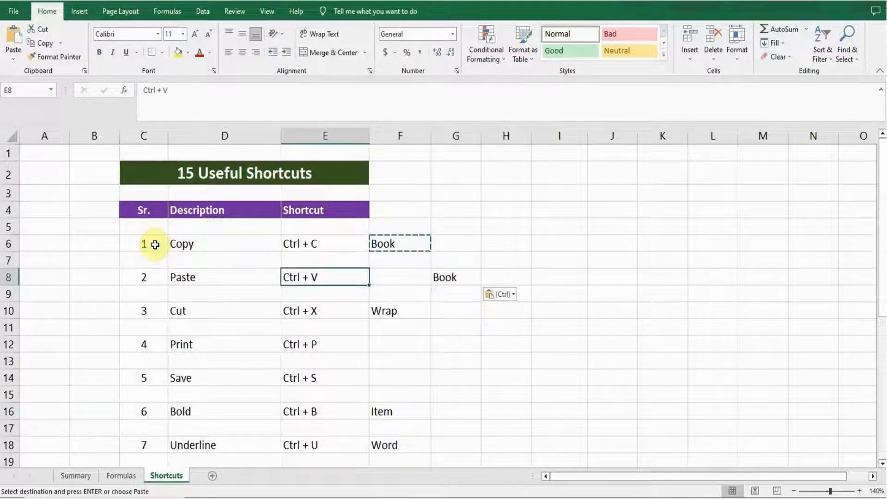
key("Up")
key("Up")
key("Left")
key("Left")
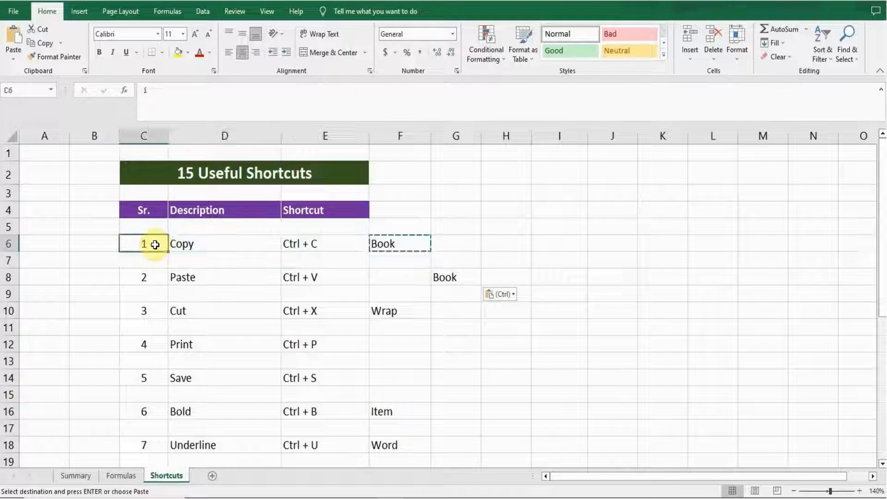
key("Down")
key("Down")
key("Right")
key("Right")
key("Right")
key("Right")
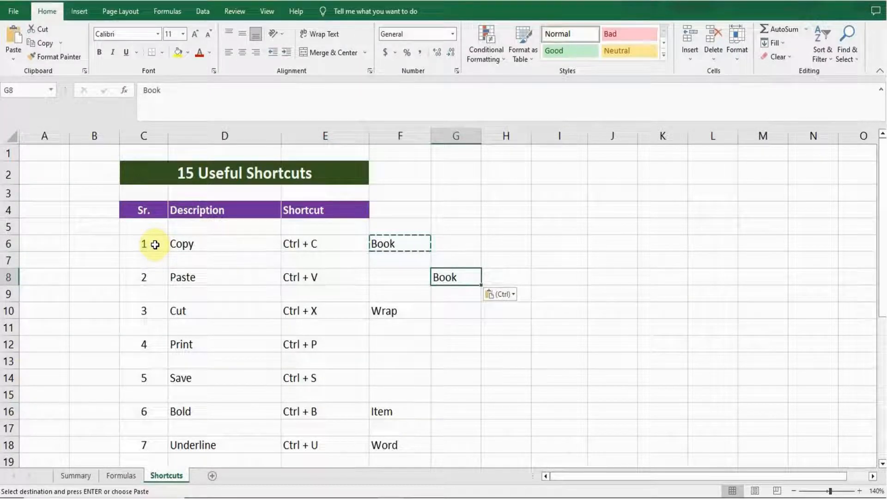
key("Left")
key("Left")
key("Left")
key("Left")
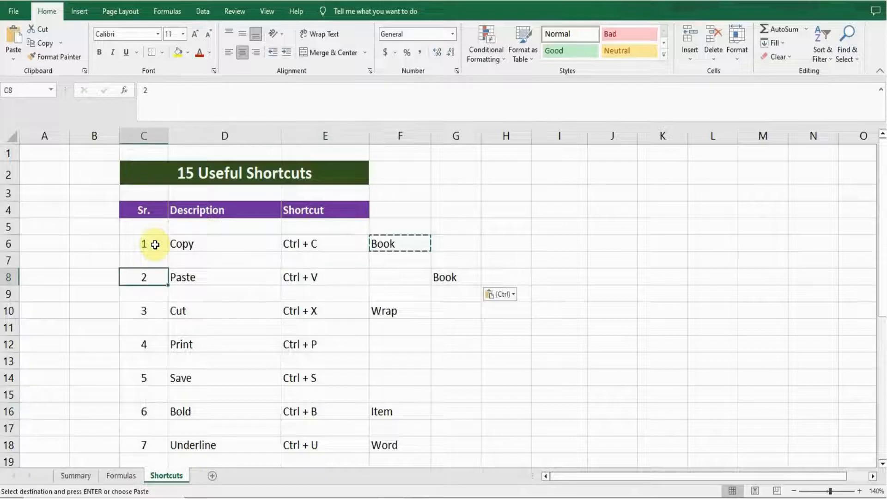
key("Down")
key("Down")
key("Right")
key("Right")
key("Right")
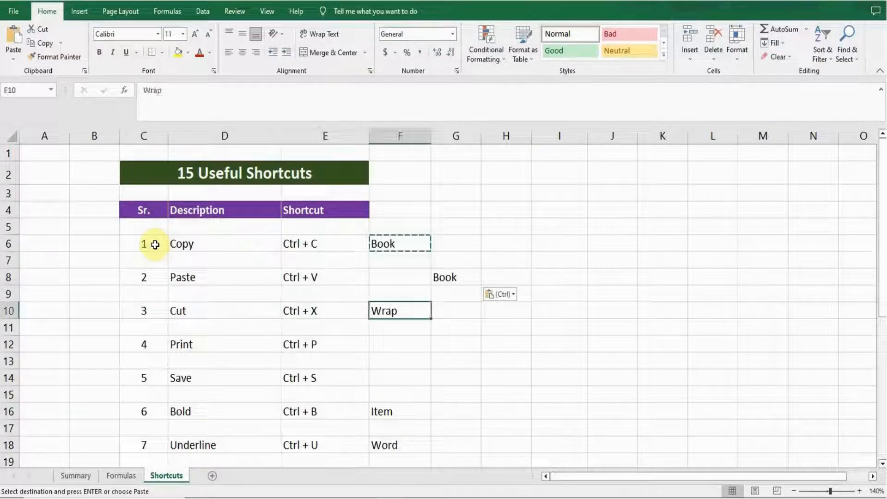
key("Up")
key("Up")
Cut the Book entry from G8 and paste it into J8
key("Right")
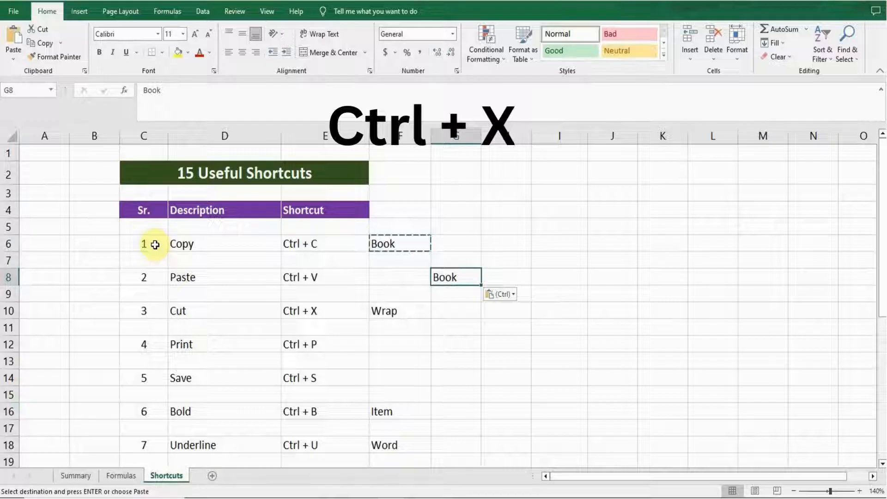
key("ctrl+x")
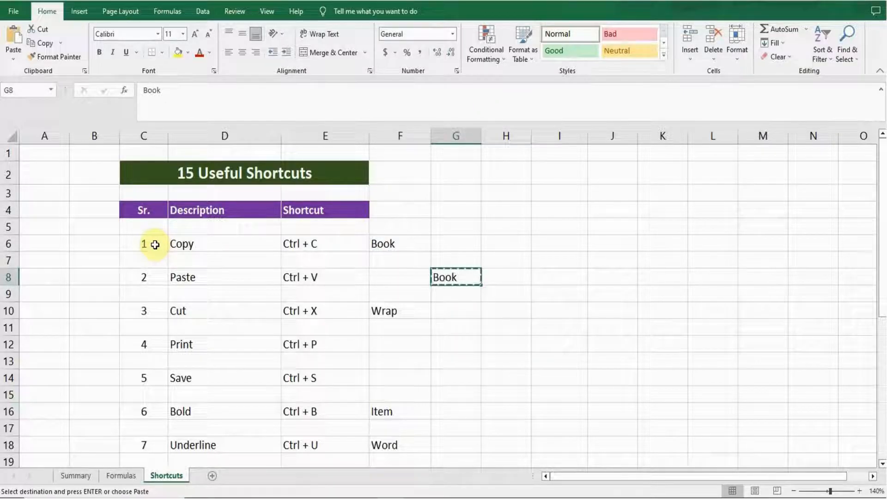
key("Right")
key("Right")
key("Right")
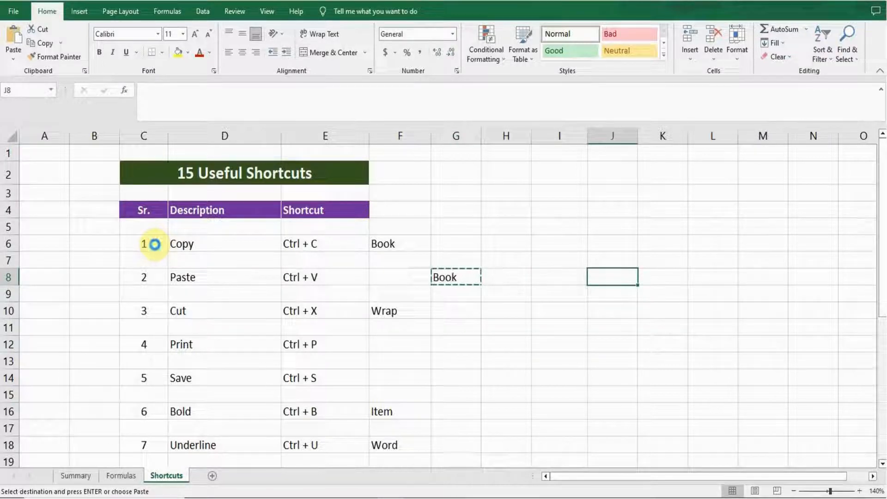
key("ctrl+v")
key("Left")
key("Left")
key("Left")
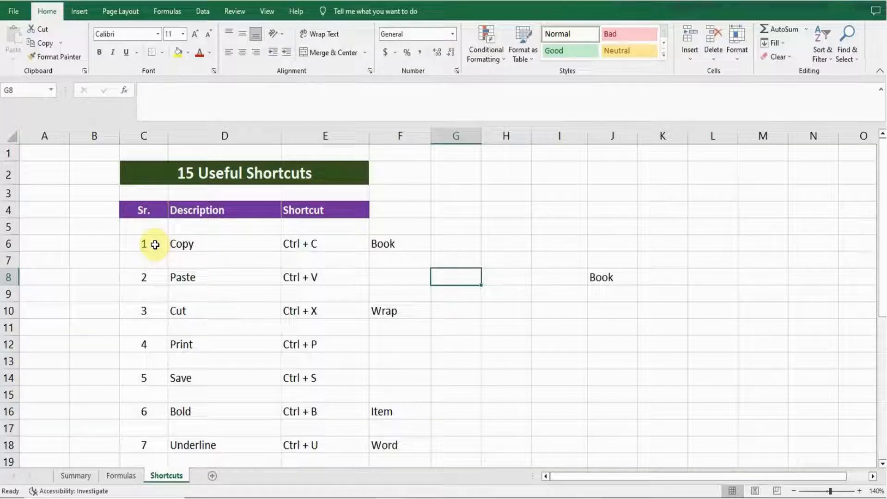
key("Right")
key("Right")
key("Right")
key("Left")
key("Left")
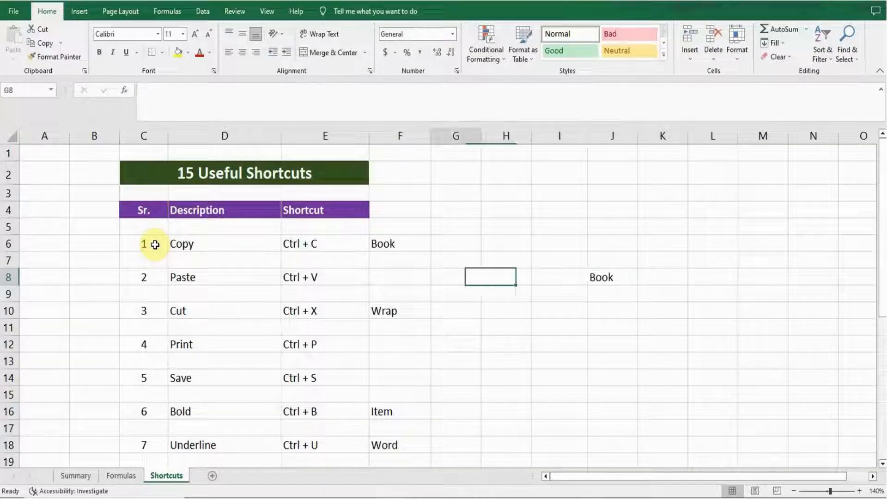
key("Left")
key("Left")
key("Left")
key("Left")
key("Left")
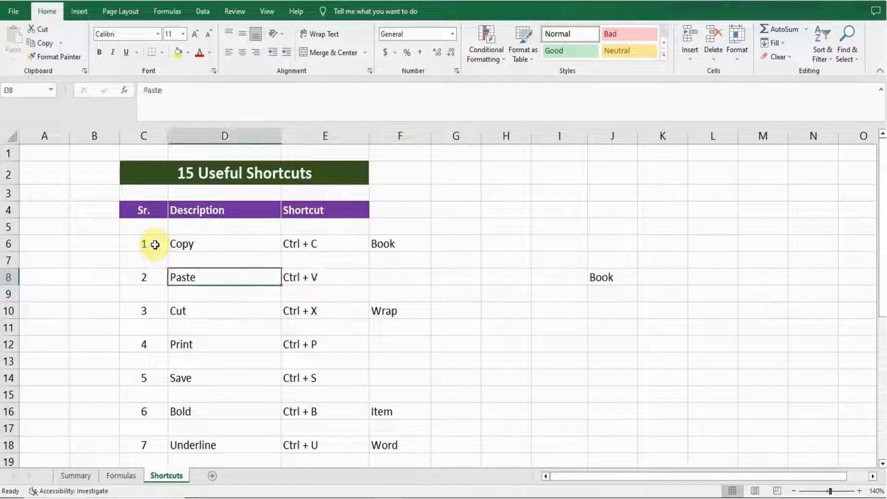
key("Down")
key("Down")
key("Down")
key("Down")
key("Right")
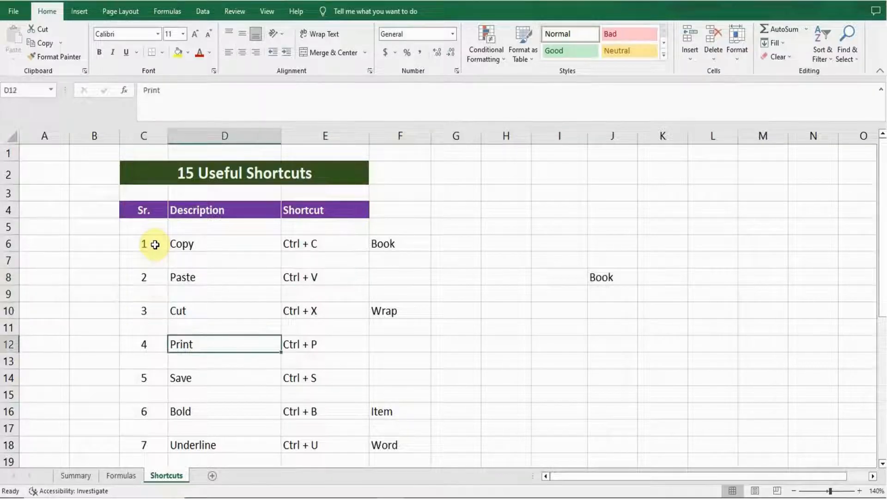
Open the print preview of the sheet and return to the worksheet
key("Right")
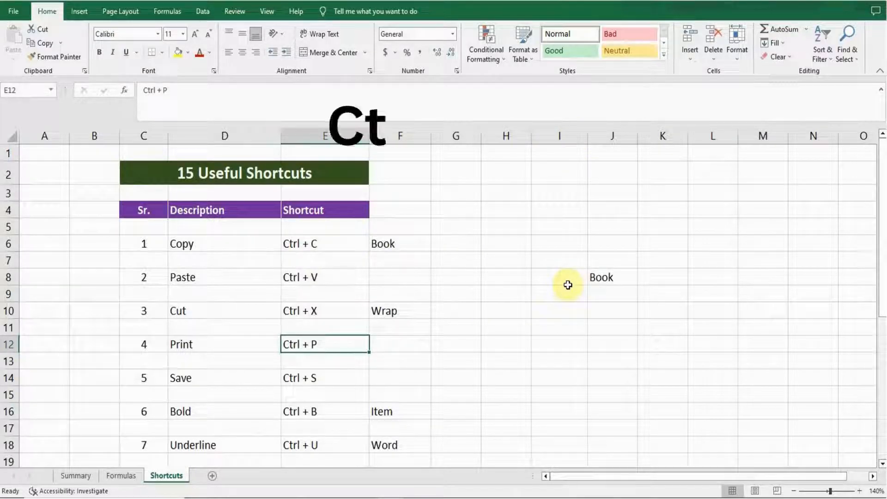
key("ctrl+p")
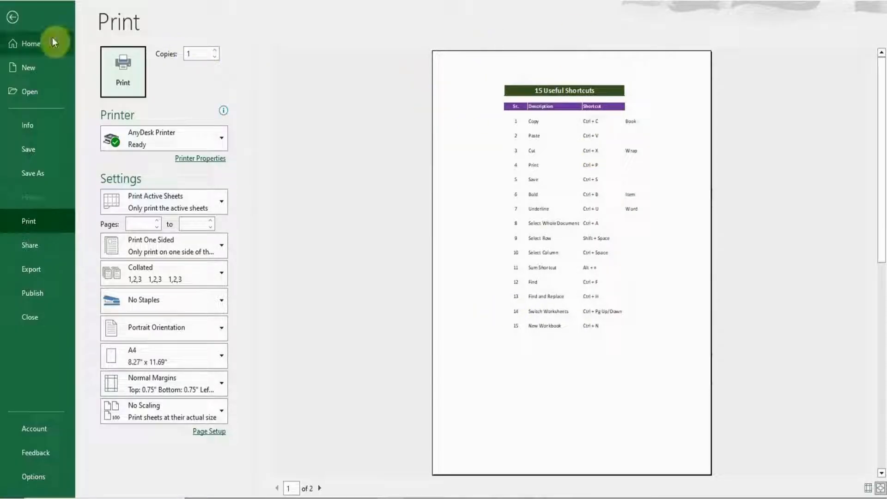
left_click(13, 19)
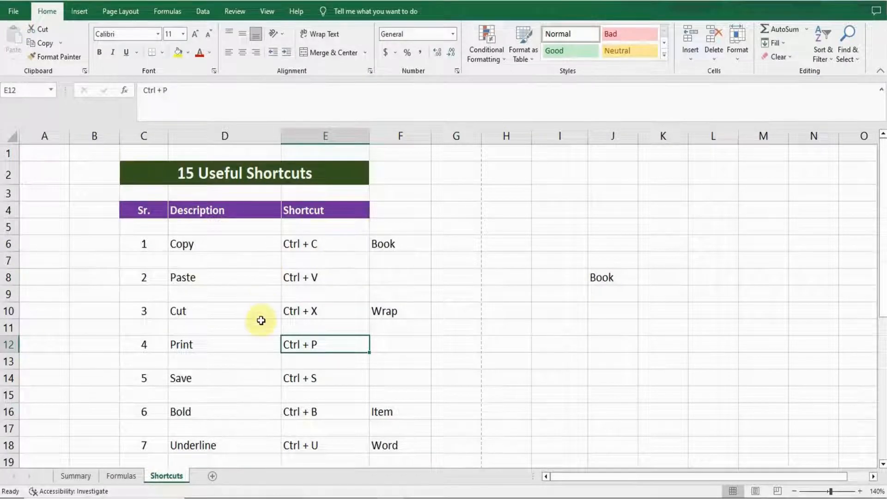
Save the workbook from the Save shortcut row
key("Left")
key("Left")
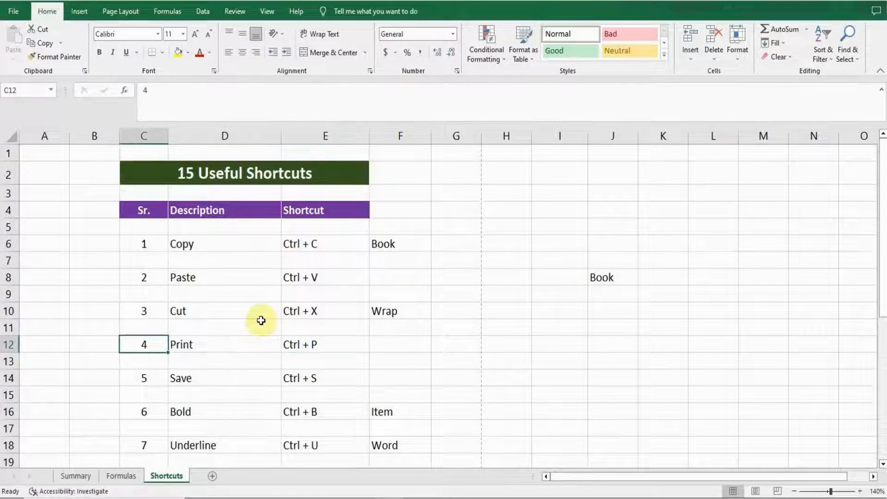
key("Down")
key("Down")
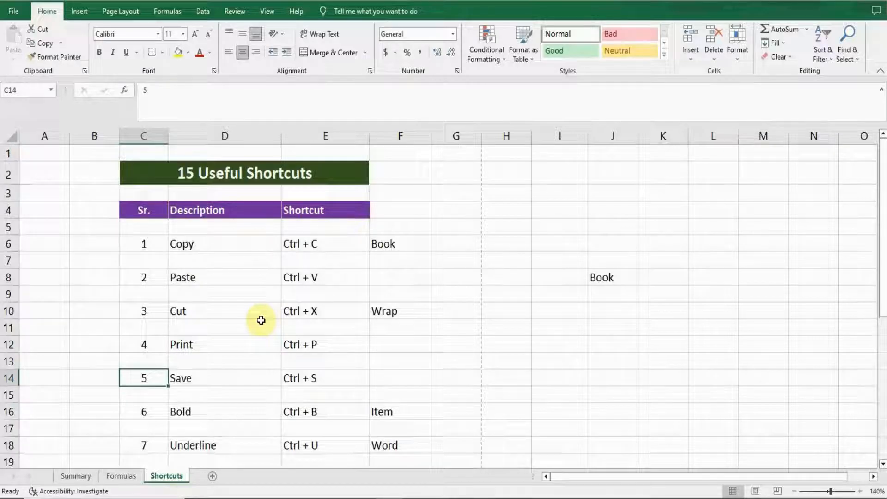
key("Right")
key("Right")
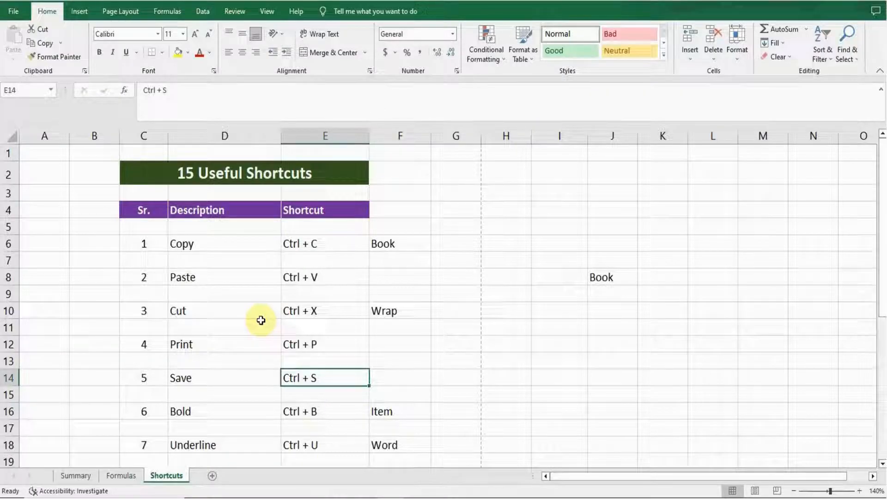
key("ctrl+s")
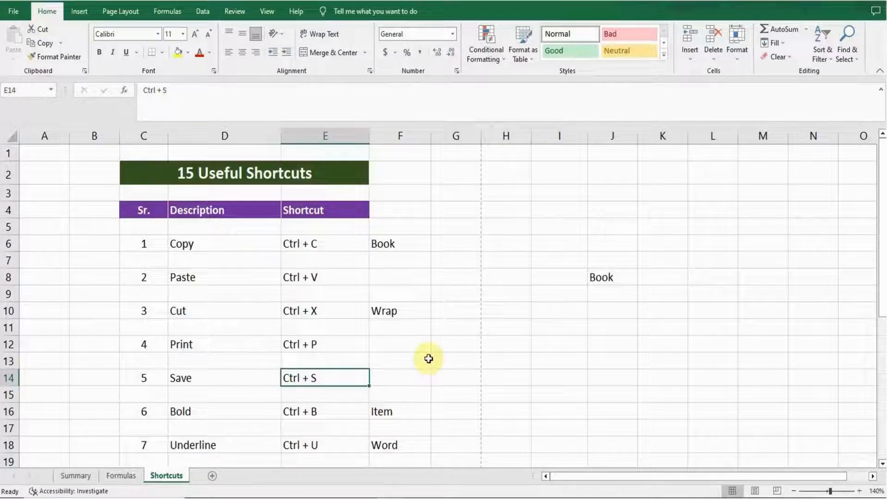
Make the Item text in F16 bold
key("Left")
key("Left")
key("Down")
key("Down")
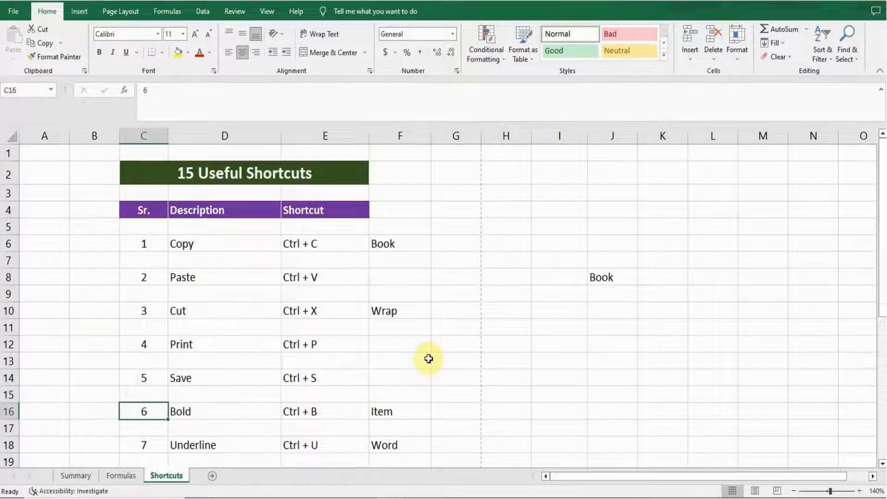
key("Right")
key("Right")
key("Right")
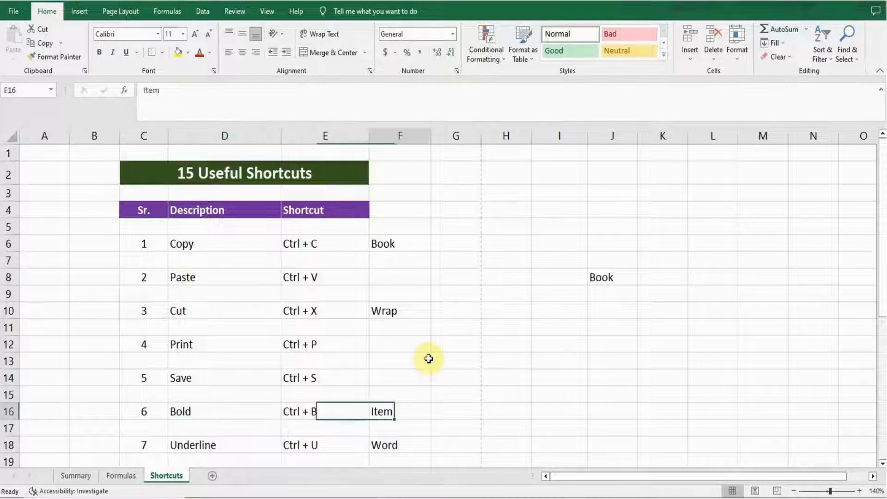
key("Left")
key("Right")
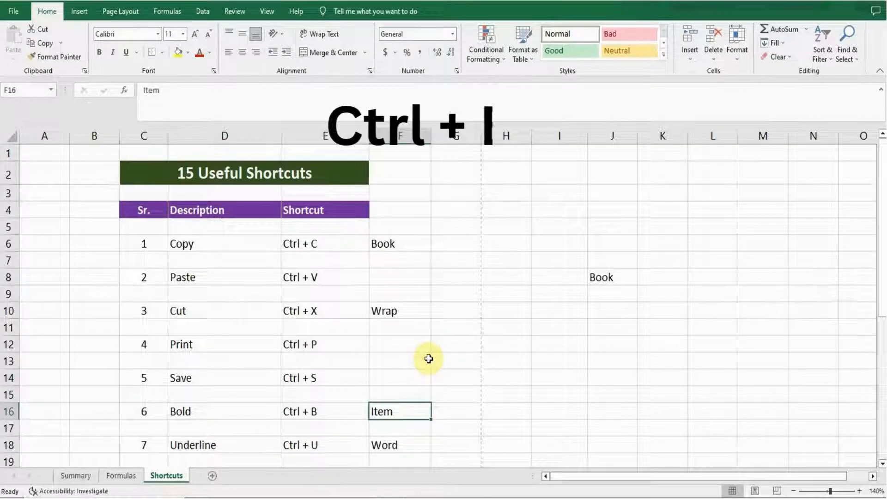
key("ctrl+b")
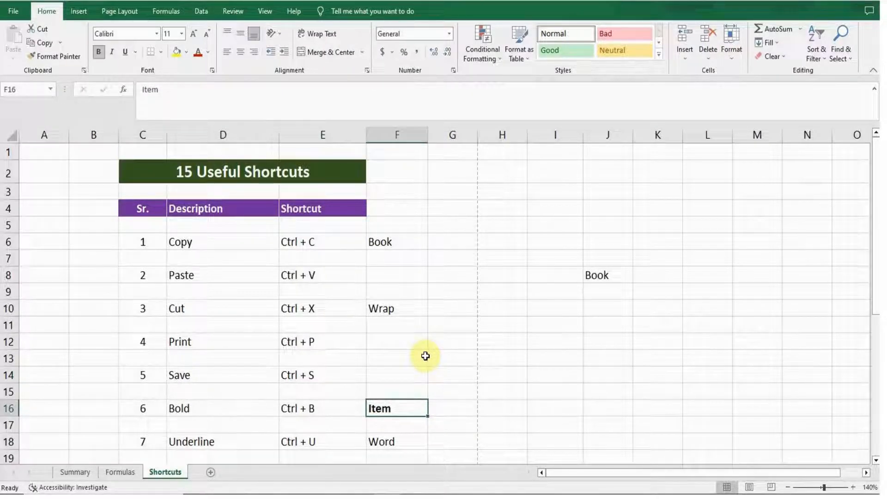
left_click(97, 54)
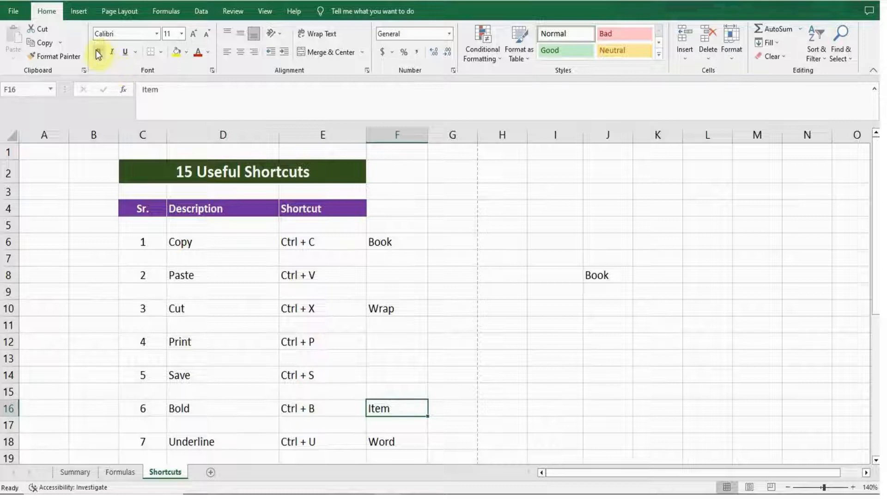
left_click(98, 51)
Underline the Word text in F18
key("Left")
key("Left")
key("Left")
key("Down")
key("Down")
key("Down")
key("Down")
key("Down")
key("Down")
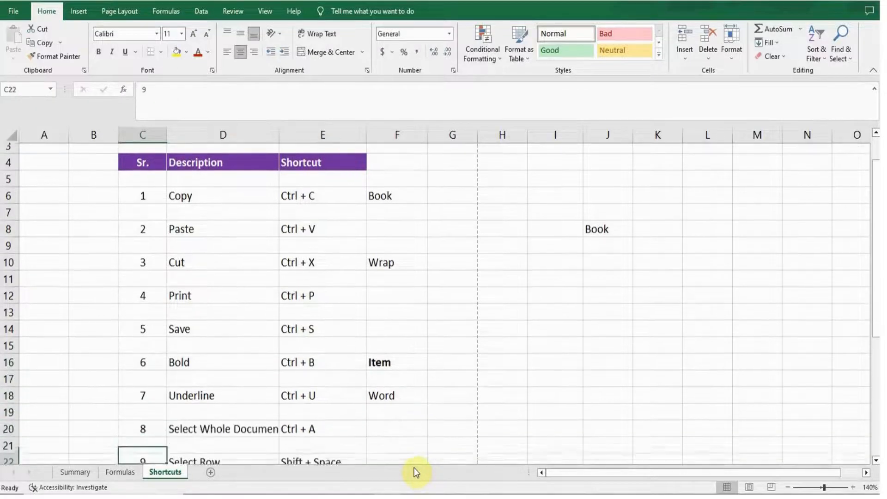
key("Up")
key("Up")
key("Up")
key("Up")
key("Right")
key("Right")
key("Right")
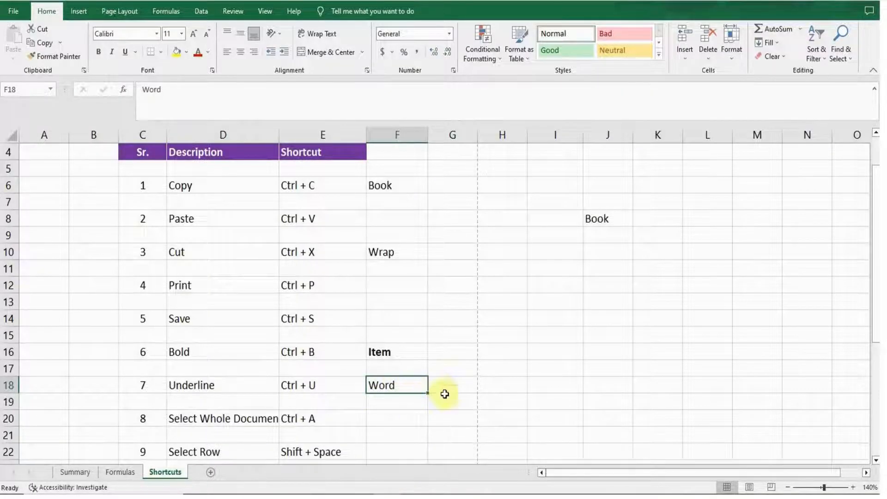
key("ctrl+u")
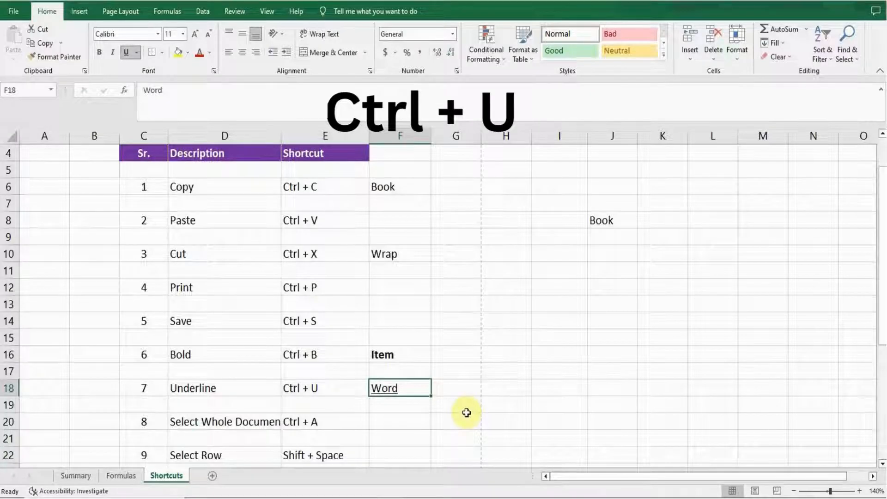
Toggle the underline on F18 off and back on
left_click(444, 409)
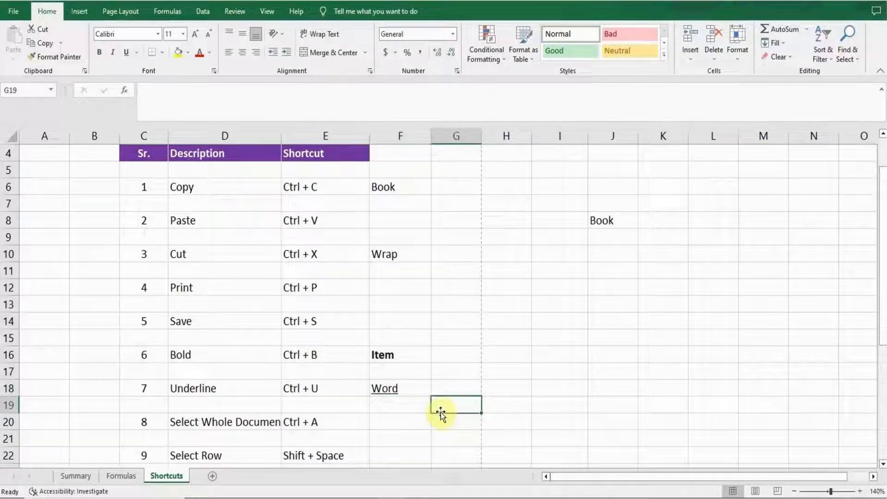
left_click(400, 388)
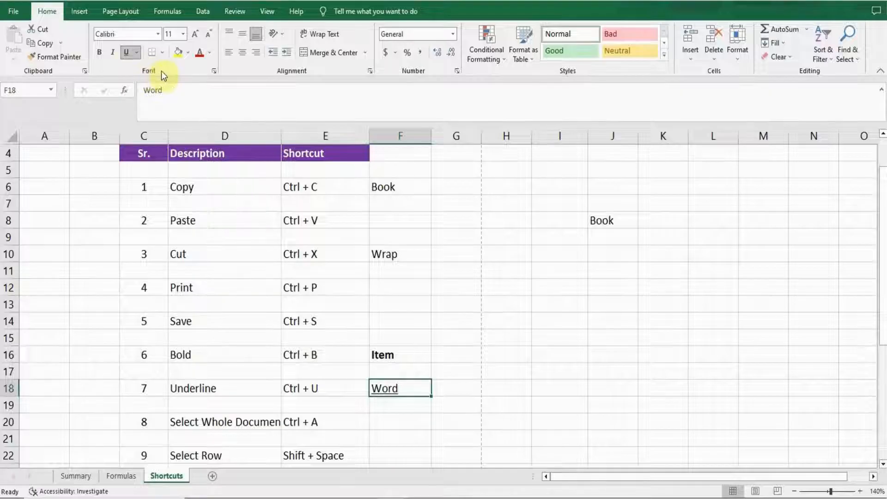
left_click(123, 54)
left_click(124, 53)
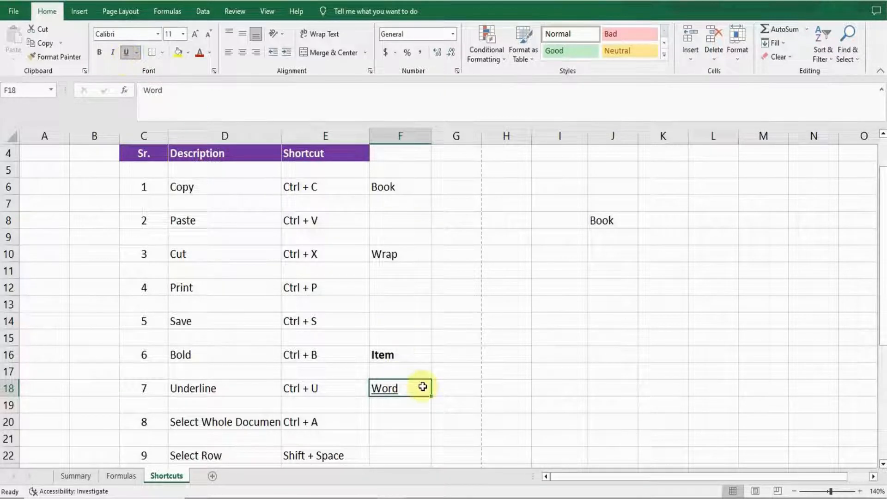
Select the entire worksheet with the Select All shortcut from an empty cell beside the Select Whole Document row
key("Left")
key("Left")
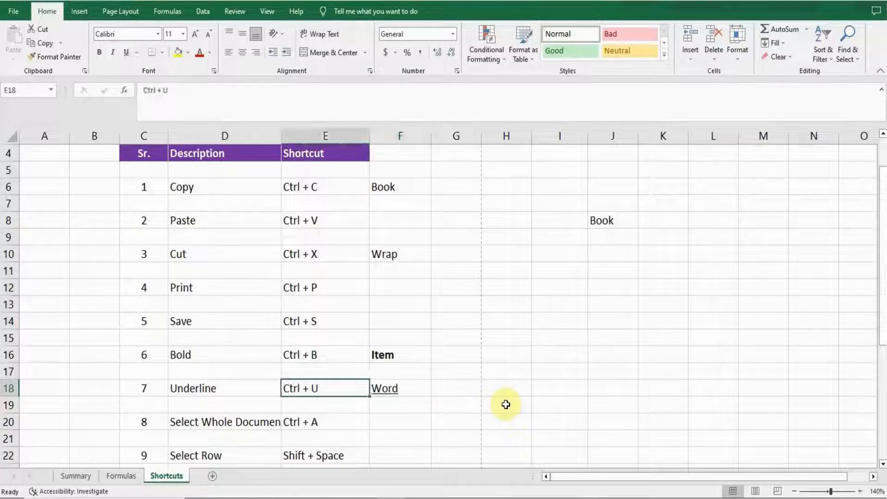
key("Down")
key("Down")
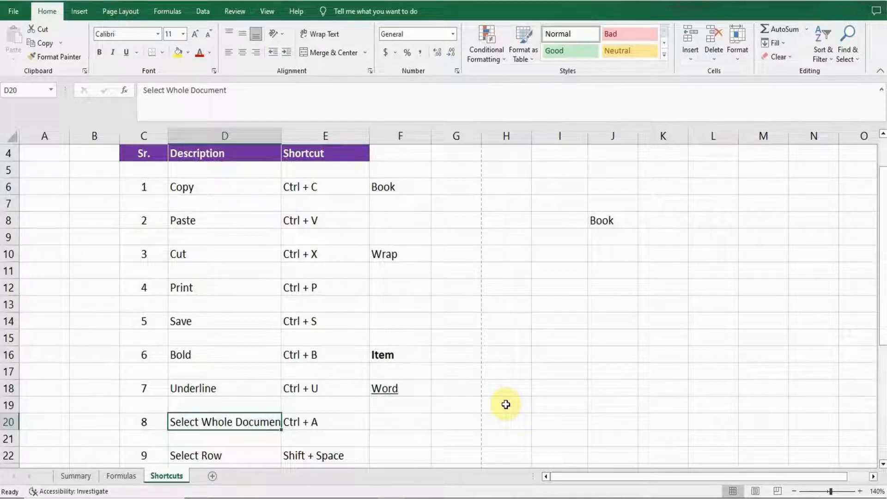
key("Right")
key("Right")
key("Right")
key("Right")
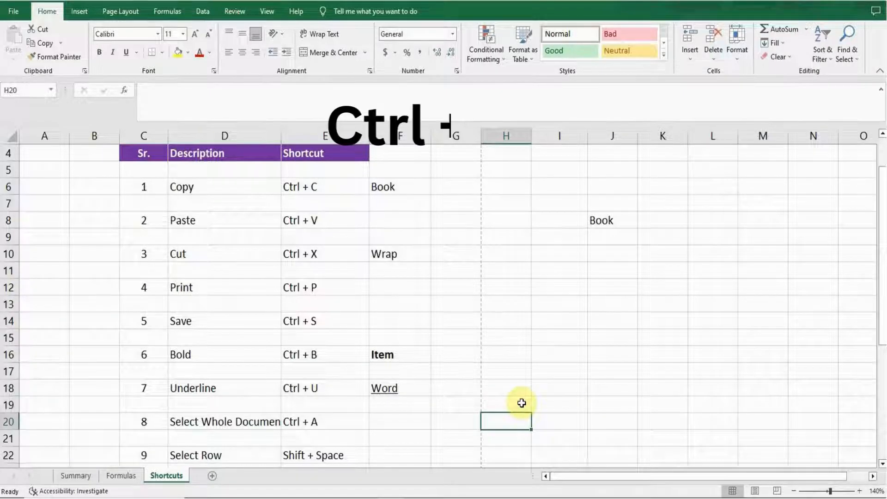
key("ctrl+a")
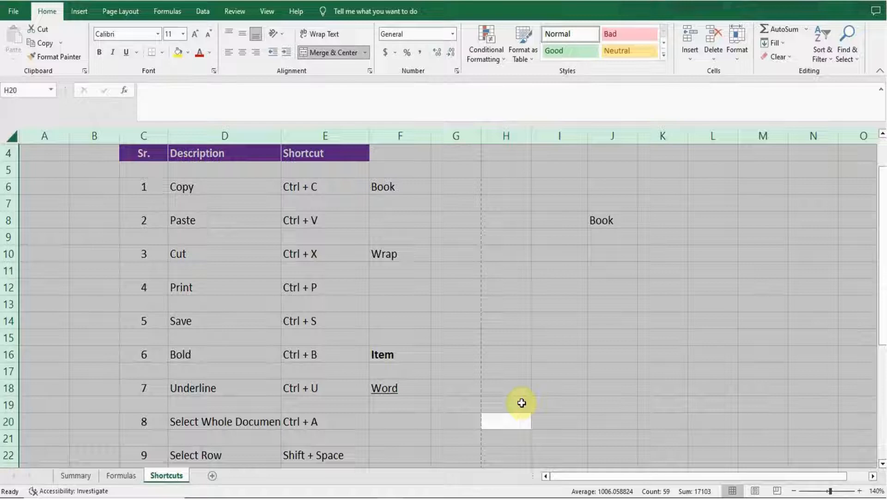
Select the entire row 22 holding the Select Row entry using the row-selection shortcut
left_click(303, 421)
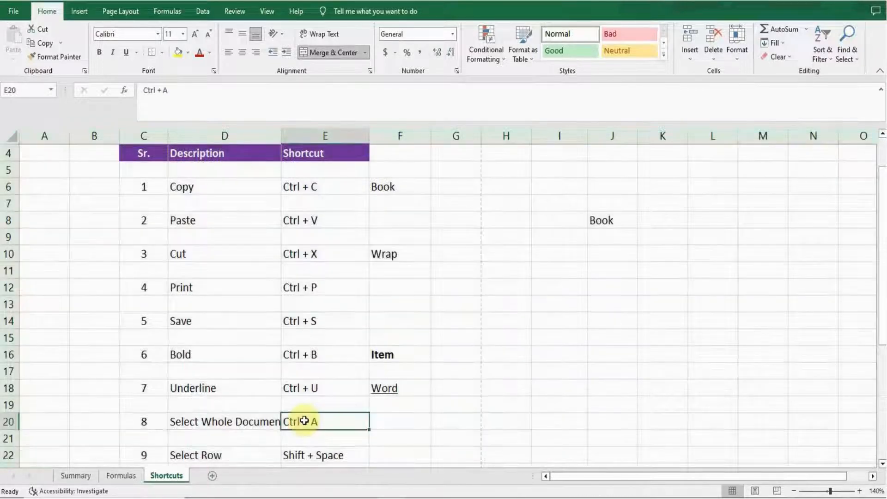
key("Left")
key("Left")
key("Down")
key("Down")
key("Down")
key("Down")
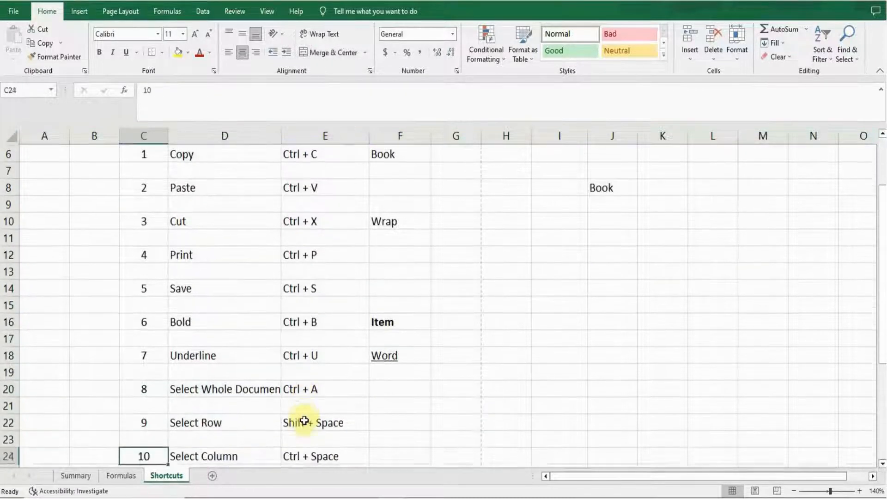
key("Down")
key("Down")
key("Down")
key("Down")
key("Down")
key("Up")
key("Up")
key("Up")
key("Up")
key("Up")
key("Up")
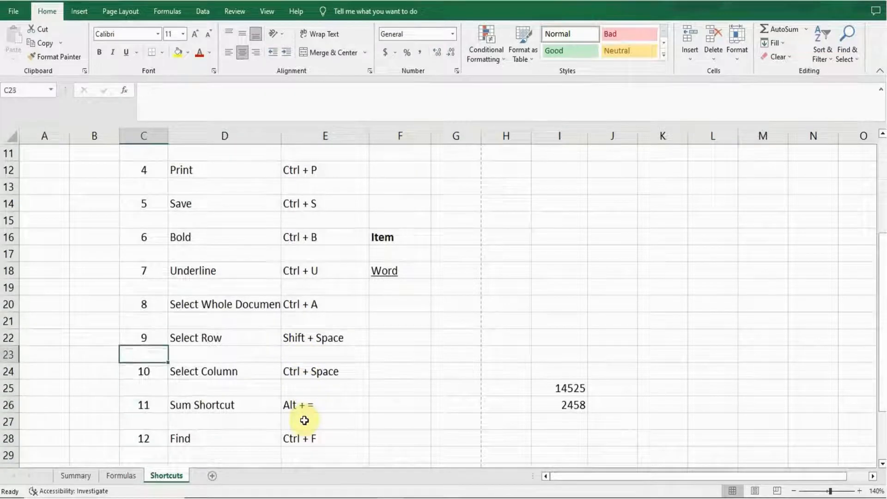
key("Up")
key("Right")
key("Right")
key("Left")
key("Left")
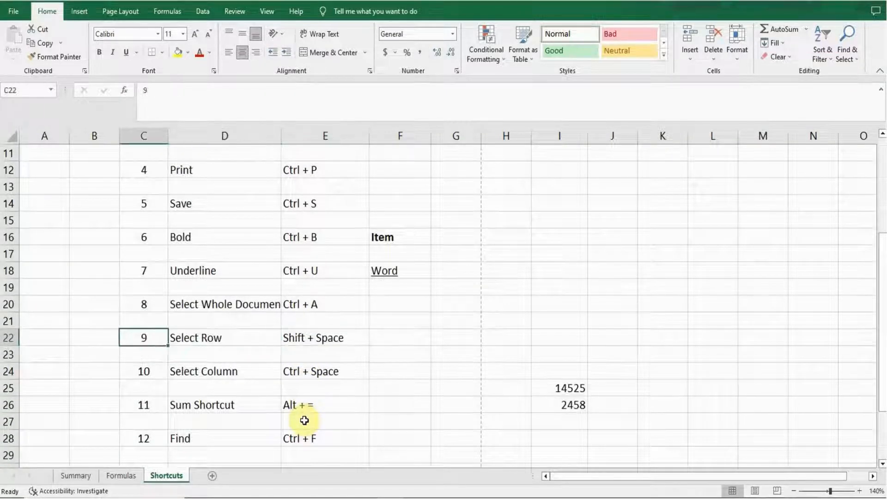
key("Right")
key("Left")
key("Right")
key("Left")
key("Left")
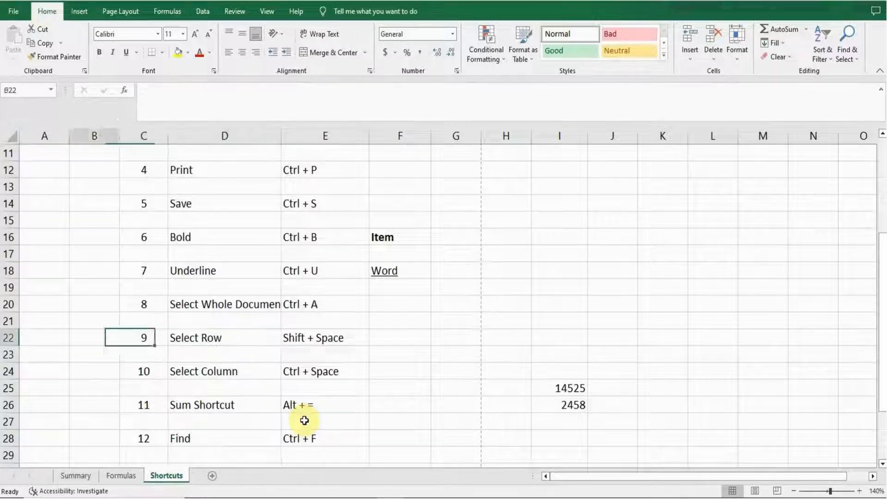
key("Left")
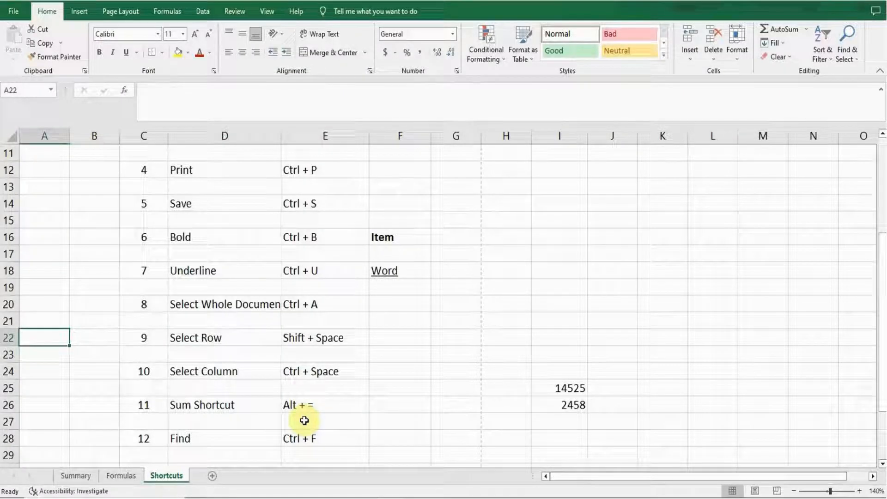
key("Right")
key("Left")
key("shift+space")
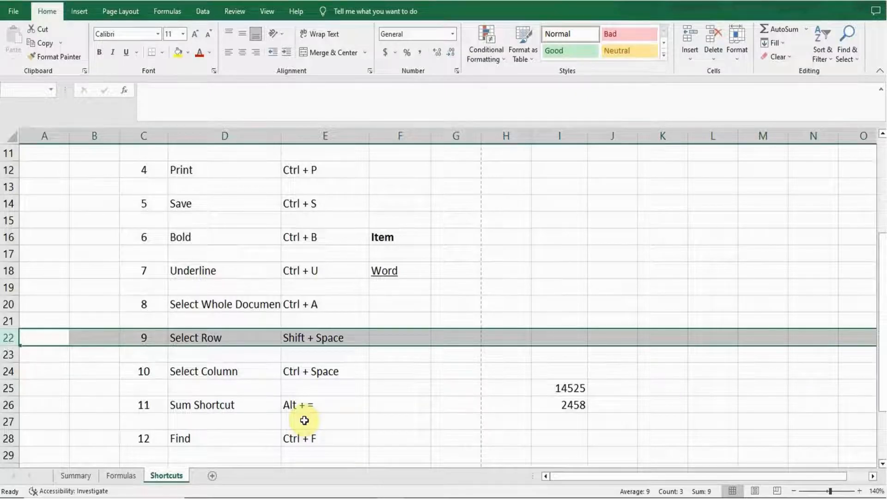
Select the whole of column B with the Select Column shortcut
key("Right")
key("Right")
key("Right")
key("Left")
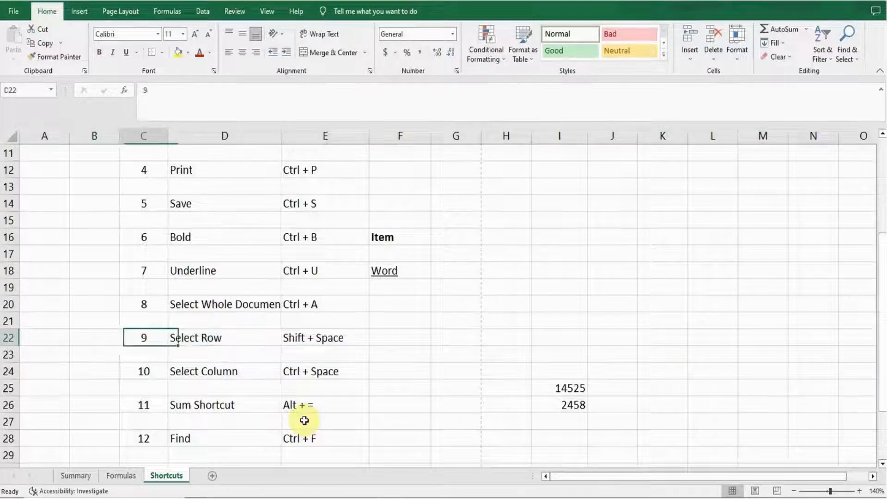
key("Left")
key("Right")
key("Down")
key("Down")
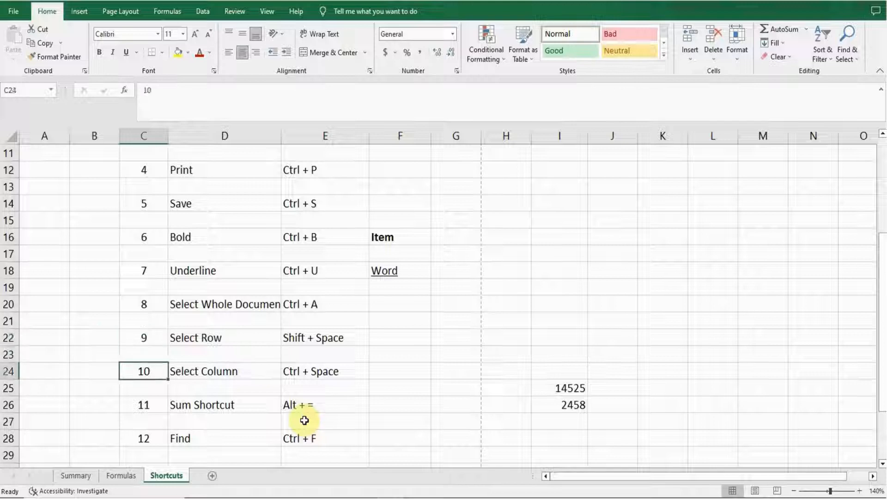
key("Right")
key("Right")
key("Right")
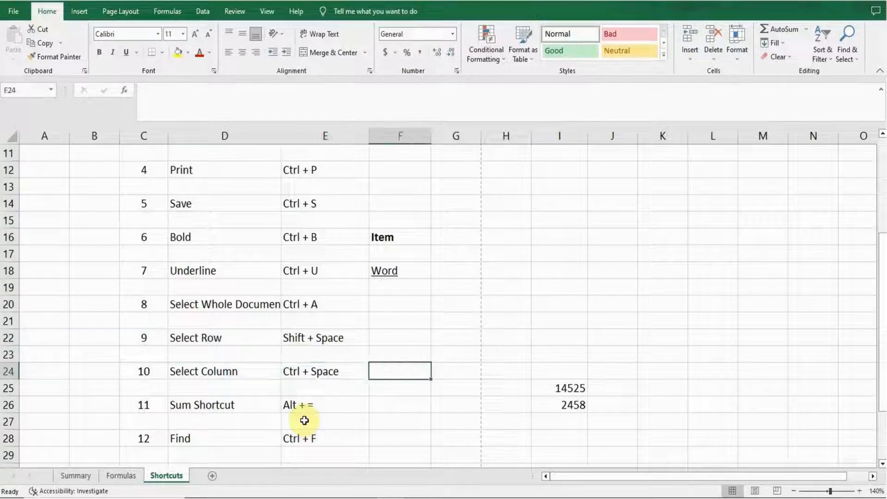
key("Left")
key("Left")
left_click(138, 333)
left_click(105, 318)
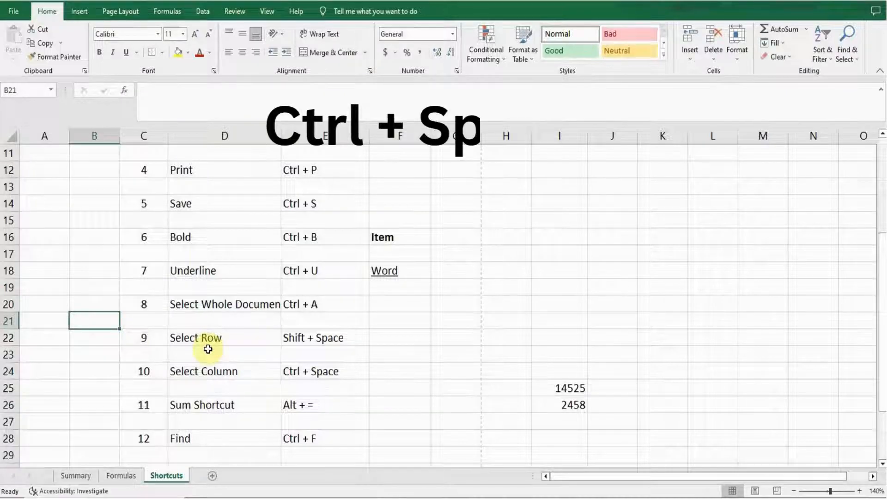
key("ctrl+space")
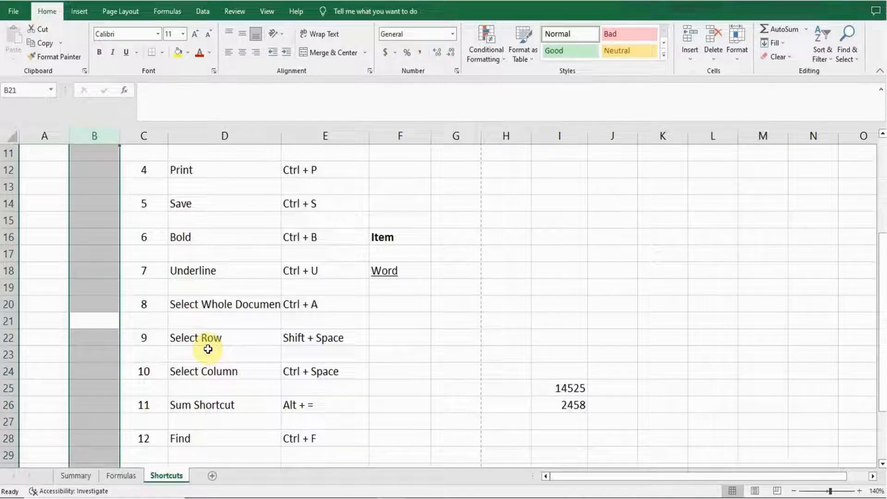
Select the surrounding data region from D21 with the Select All shortcut
key("Right")
key("Right")
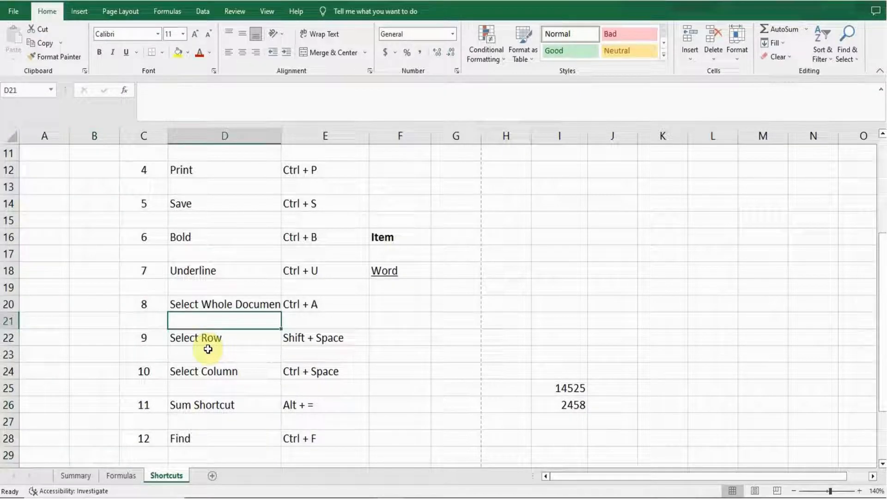
key("ctrl+a")
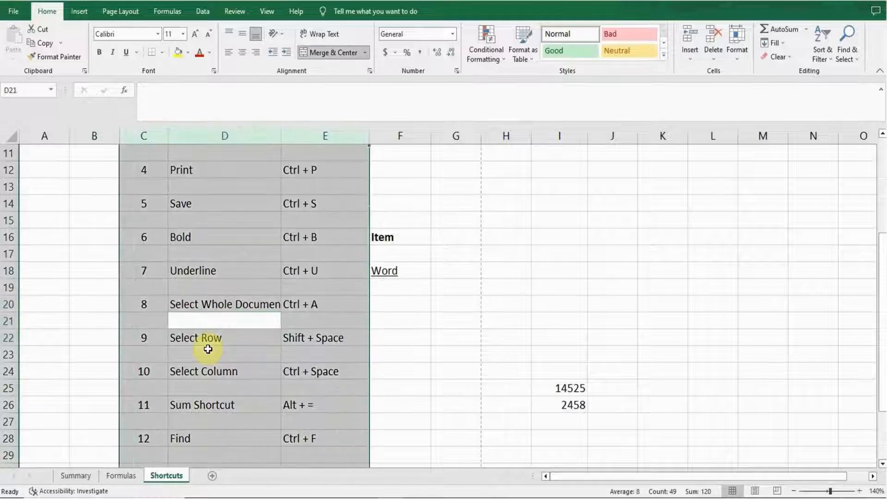
Select column B again from B21 with the Select Column shortcut
key("Left")
key("Right")
key("Right")
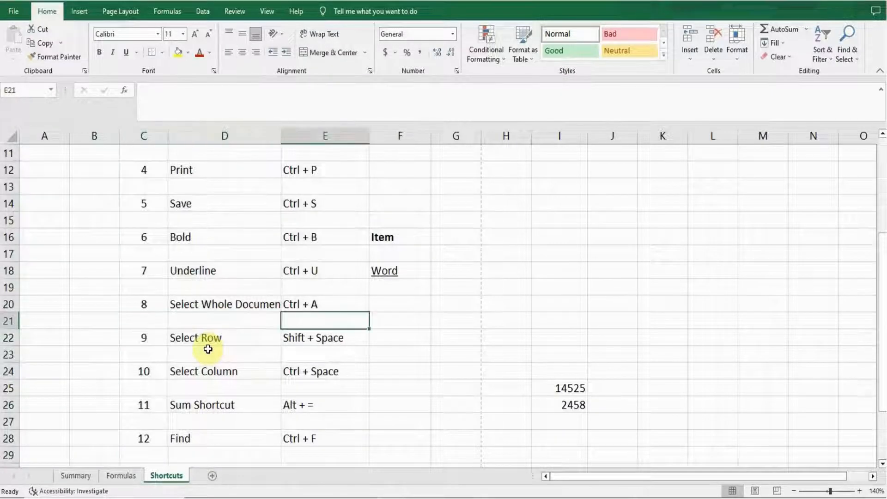
key("Left")
key("Left")
key("Left")
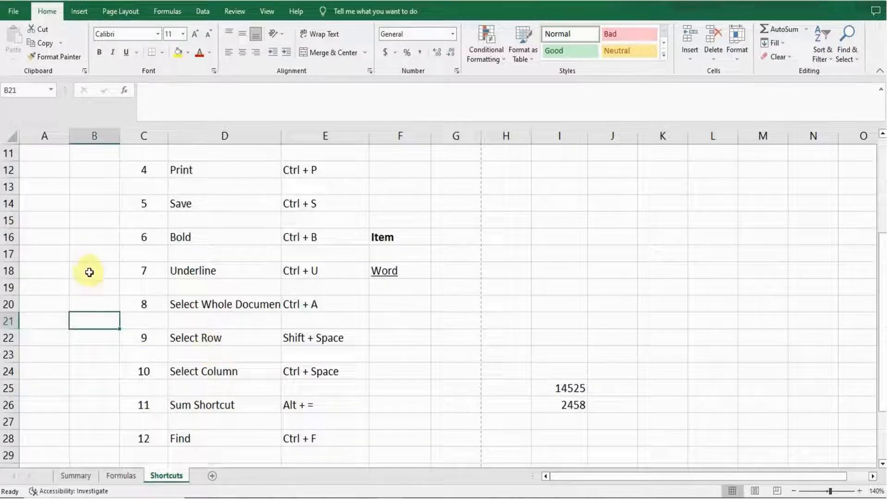
key("ctrl+space")
key("Right")
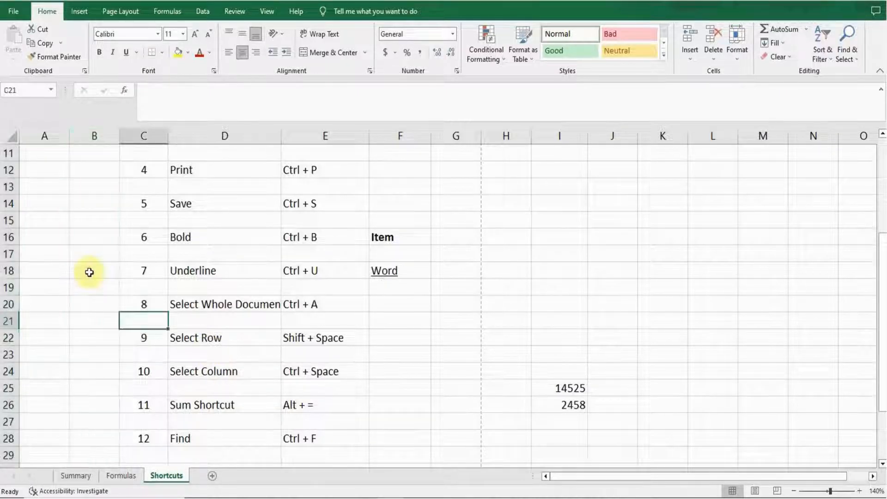
key("Right")
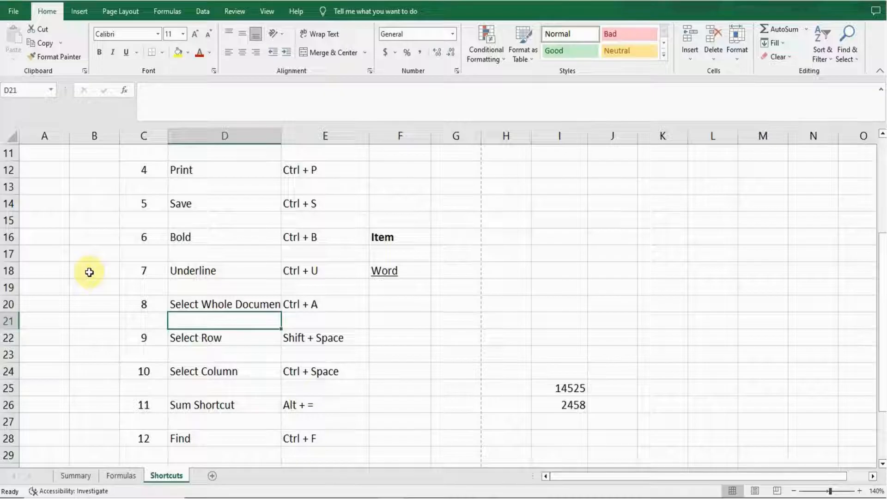
key("Up")
key("Left")
key("Left")
key("Right")
key("Right")
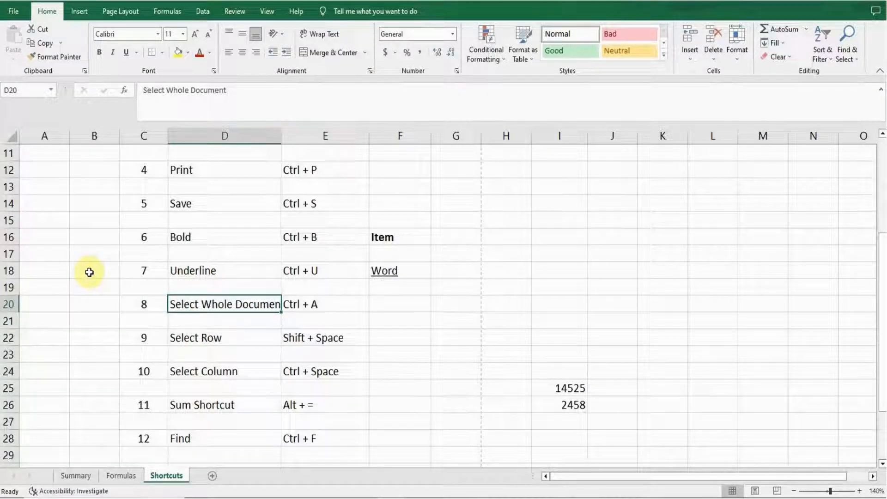
key("Down")
key("Down")
key("Down")
key("Down")
key("Down")
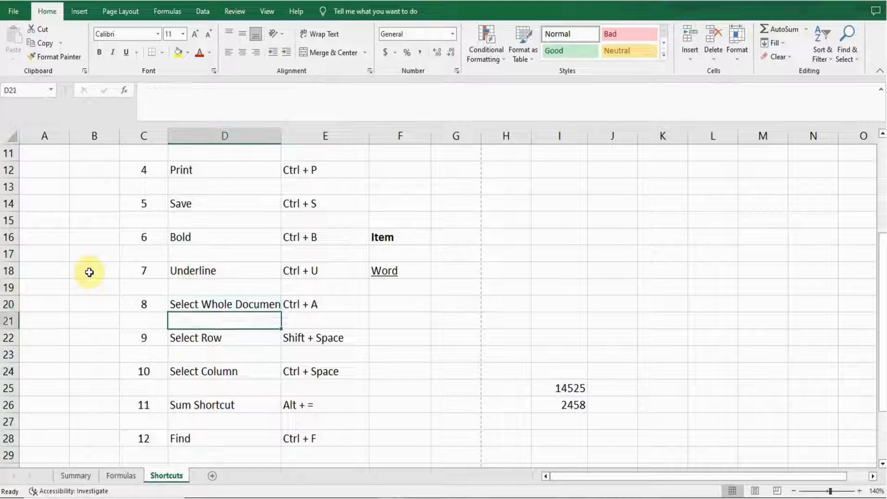
key("Down")
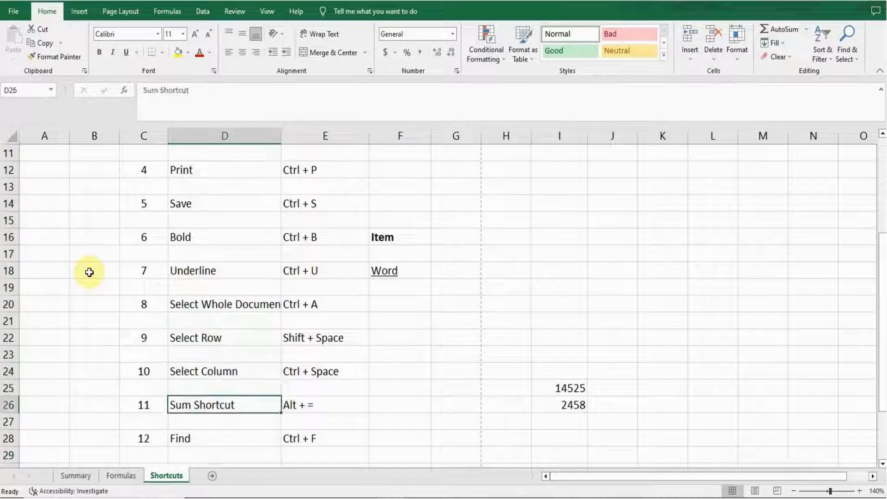
Insert a SUM of I25:I26 into I27 using the AutoSum shortcut
key("Right")
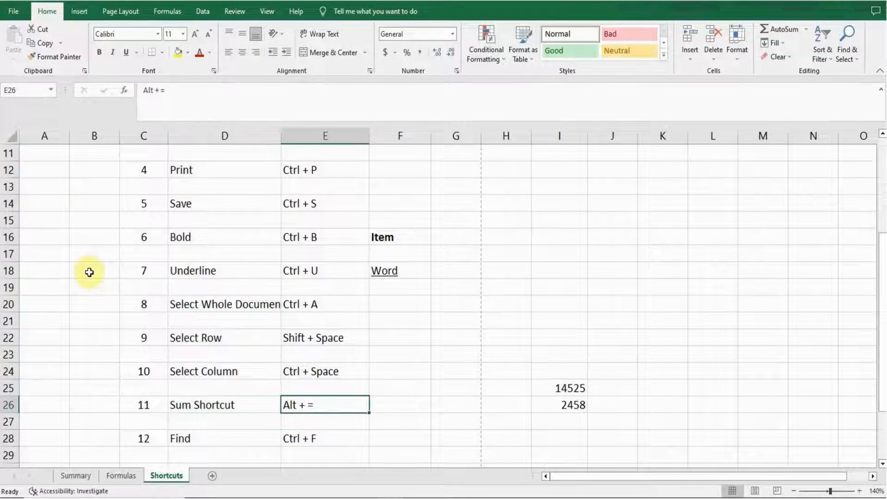
key("Right")
key("Right")
key("Right")
key("Right")
key("Up")
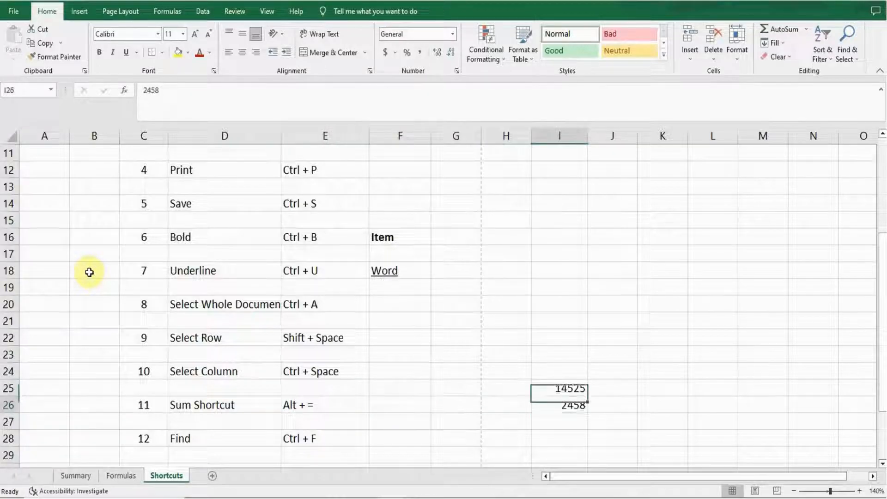
key("Down")
key("Up")
key("Up")
key("Up")
key("Down")
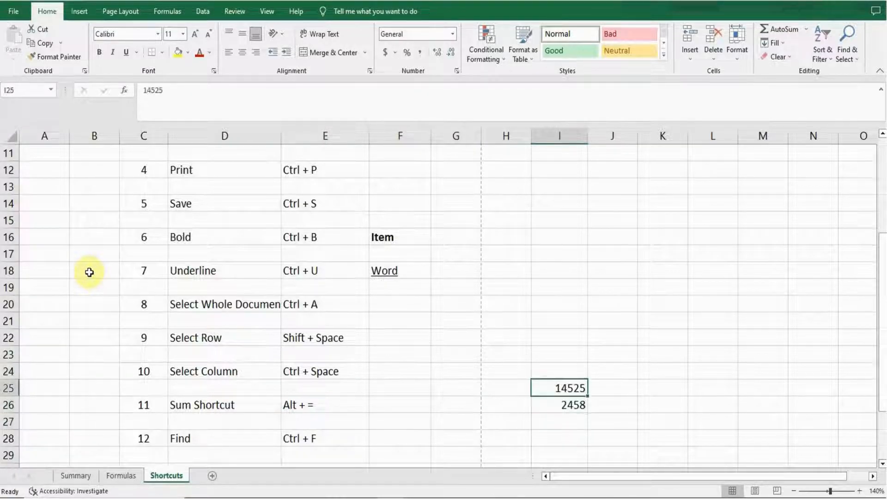
key("Down")
key("Down")
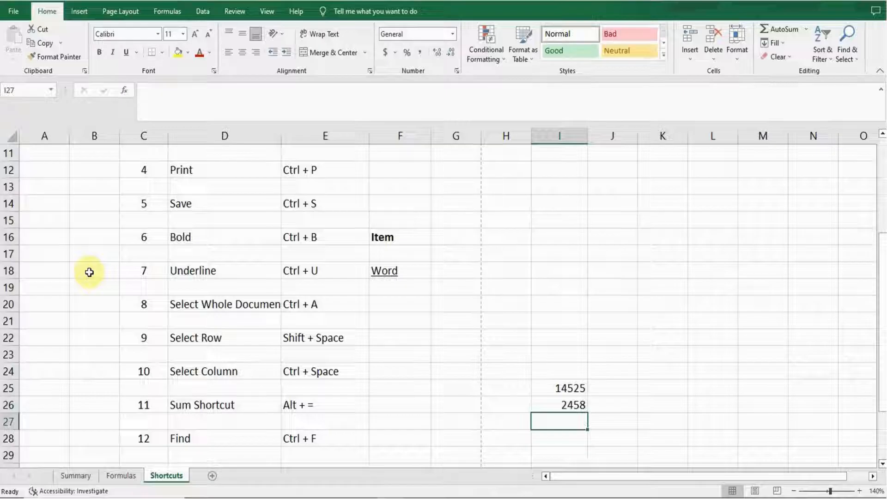
key("alt+equal")
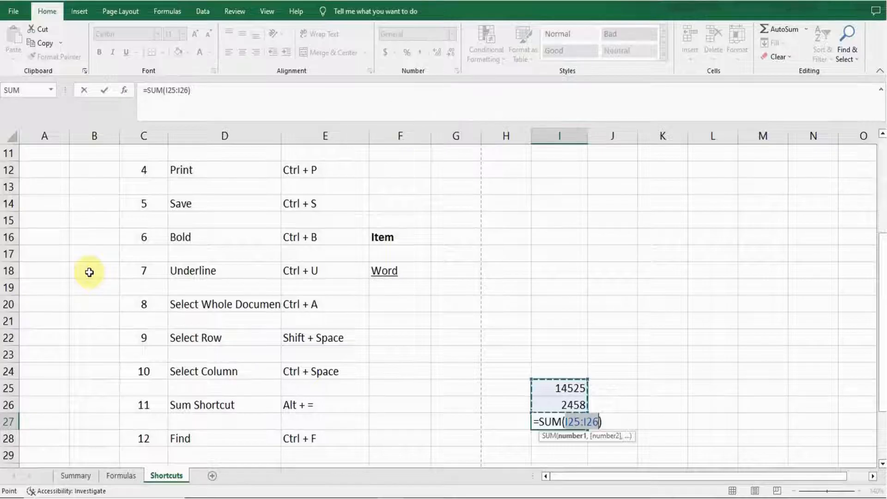
key("Return")
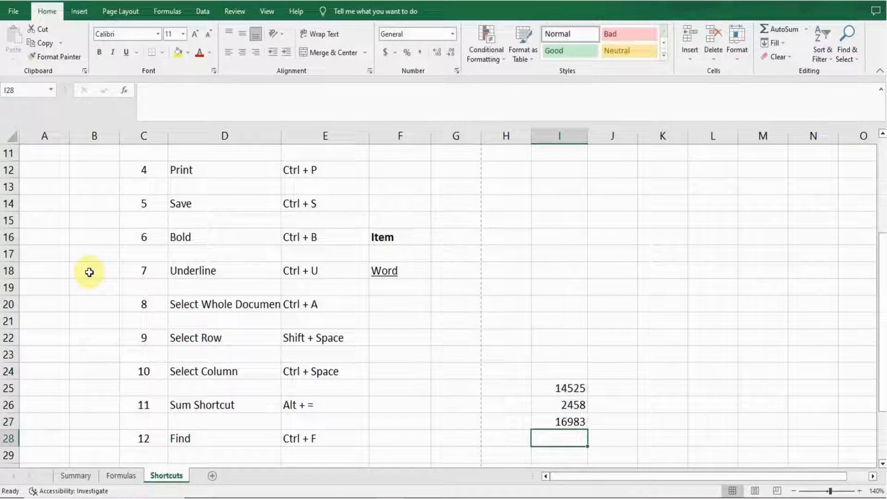
Inspect the sum formula in I27 and the surrounding cells of the shortcuts list
key("Up")
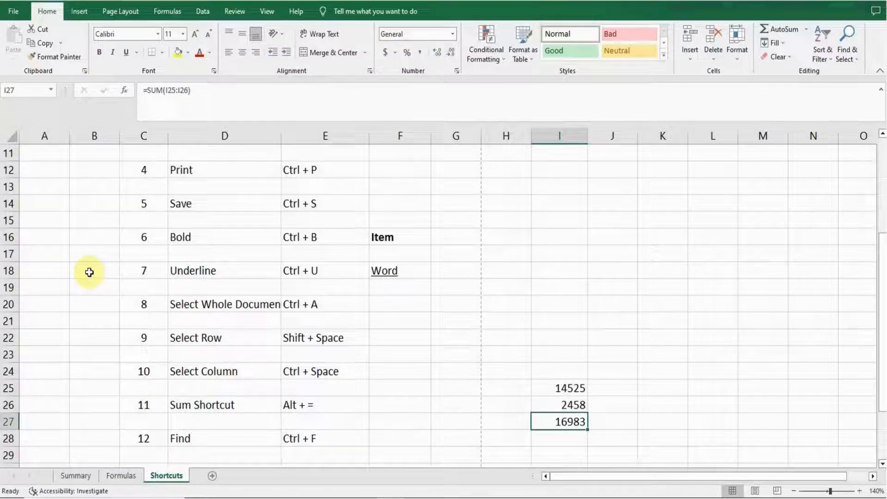
key("Up")
key("Up")
key("Up")
key("Down")
key("Down")
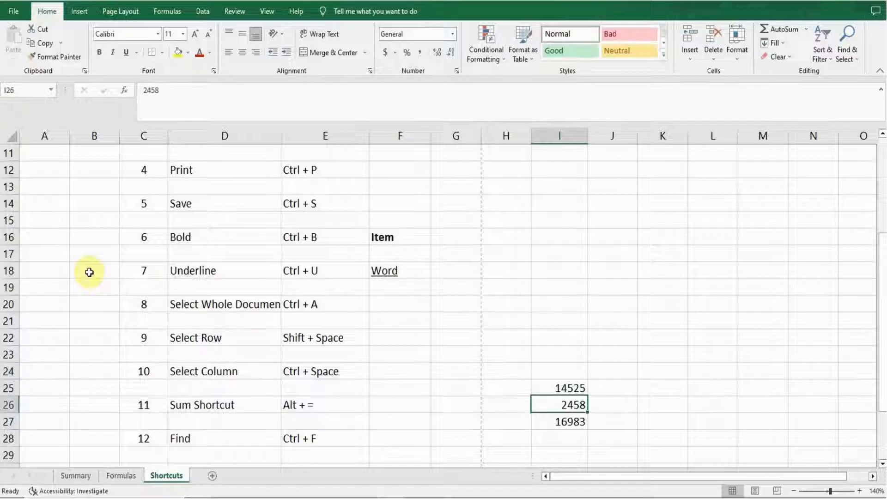
key("Left")
key("Left")
key("Left")
key("Left")
key("Left")
key("Left")
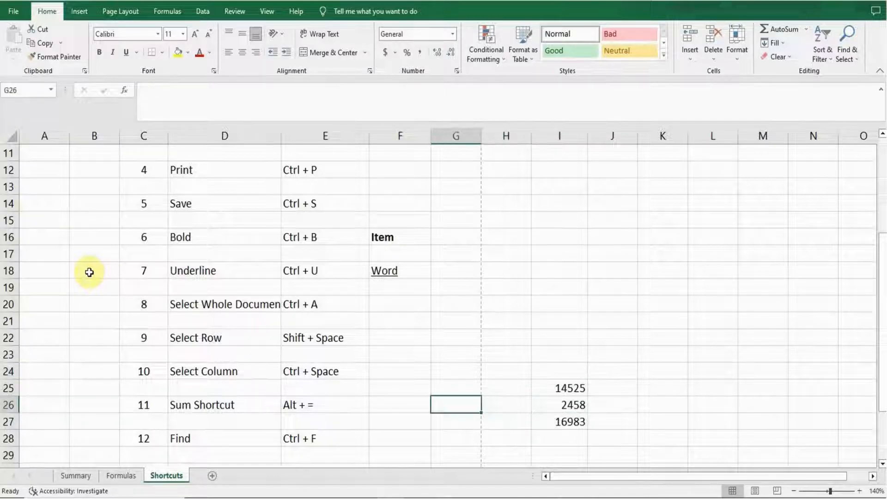
key("Down")
key("Down")
key("Down")
key("Down")
key("Down")
key("Down")
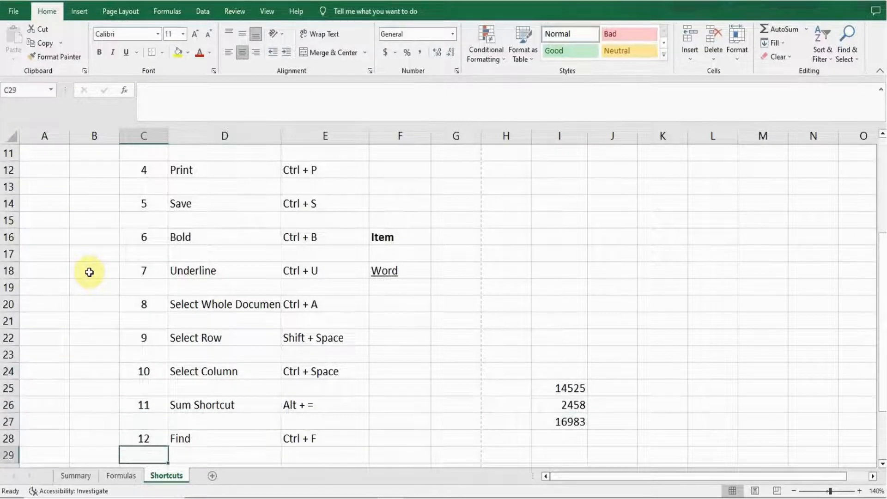
Find all cells containing Test with the Find shortcut and step through each listed result
key("Up")
key("Up")
key("Up")
key("Up")
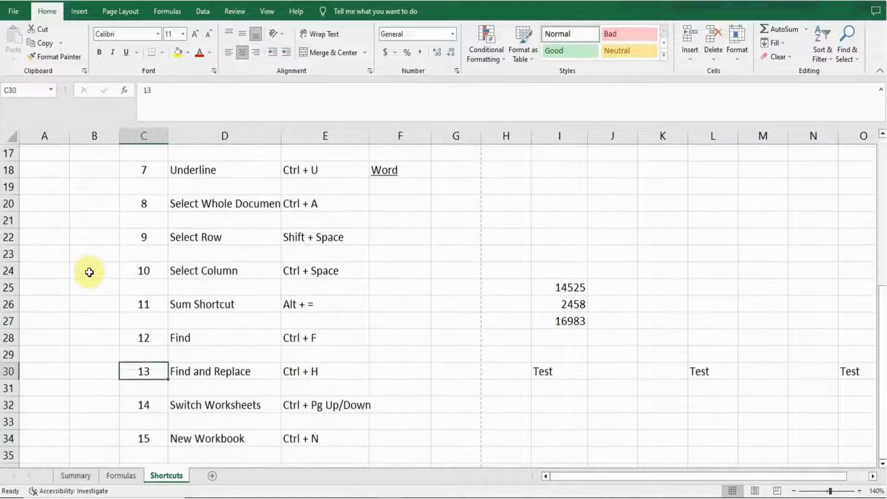
key("Right")
key("Right")
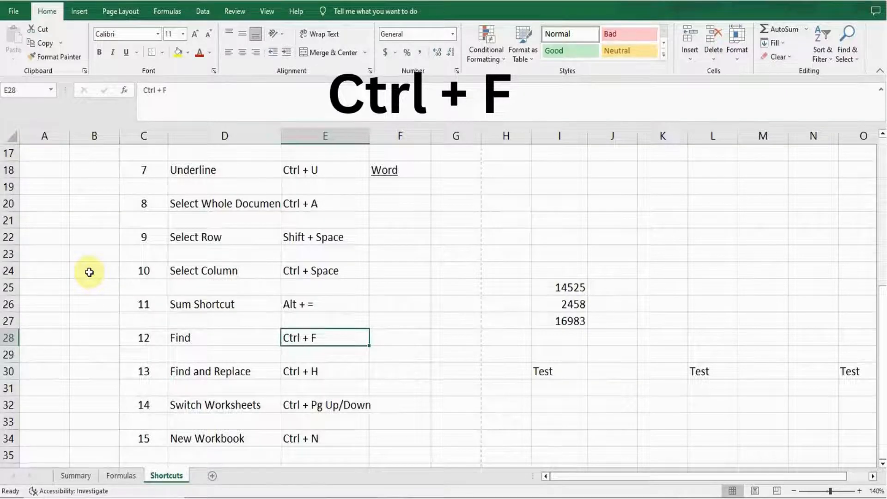
key("ctrl+f")
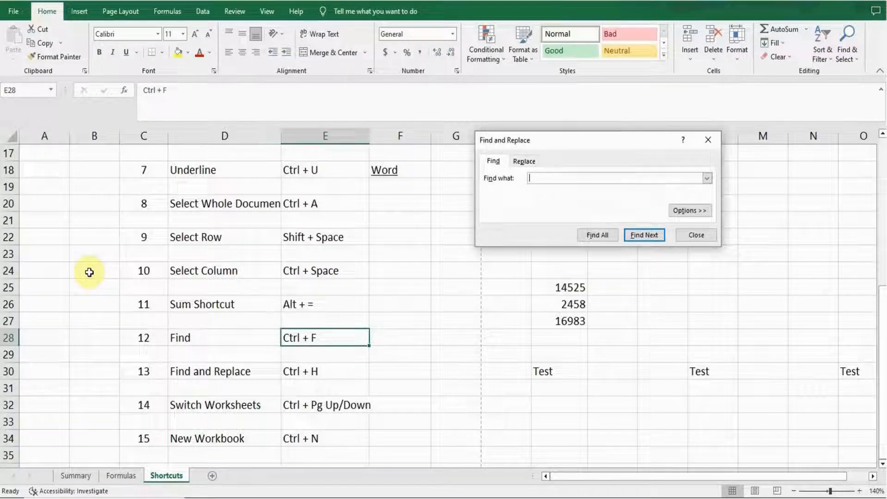
type("Test")
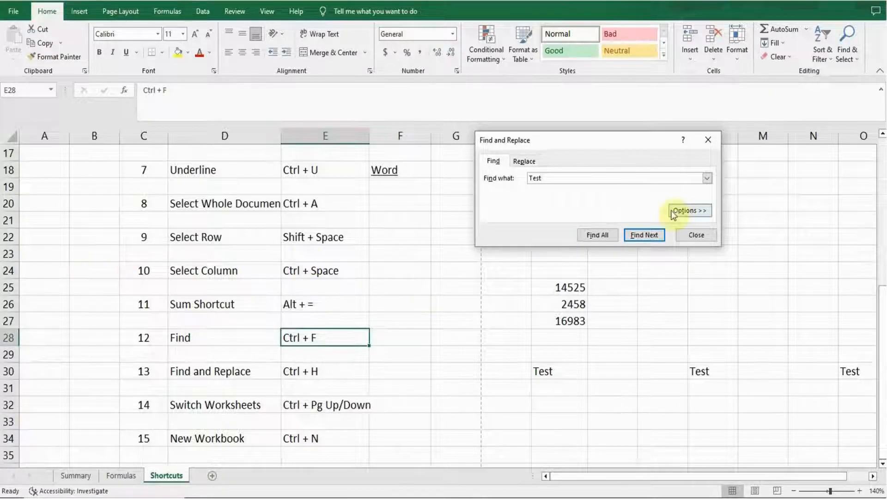
left_click(598, 235)
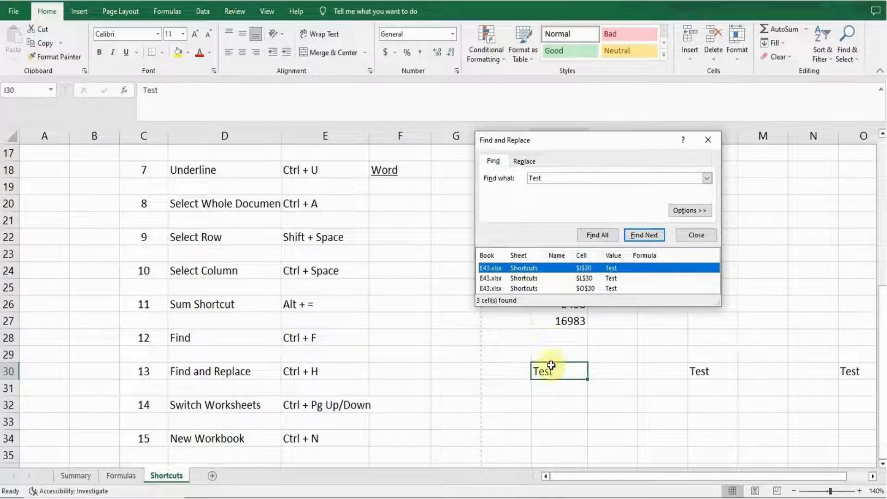
left_click(532, 279)
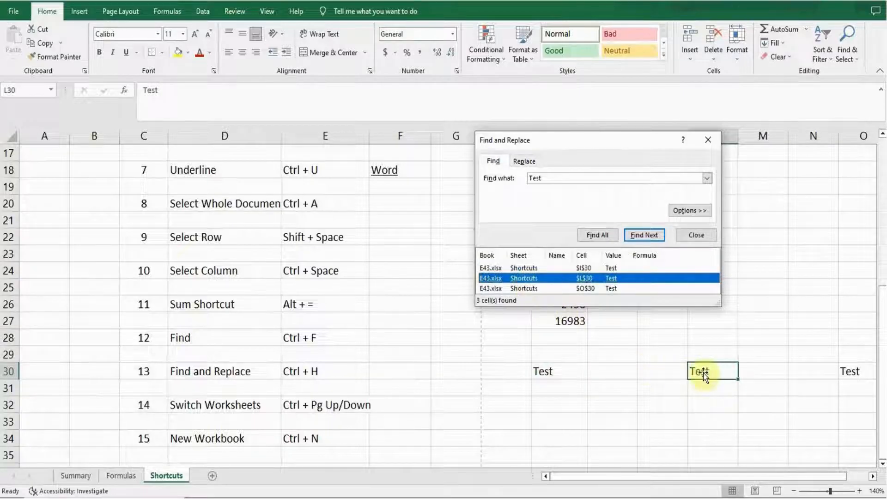
left_click(533, 289)
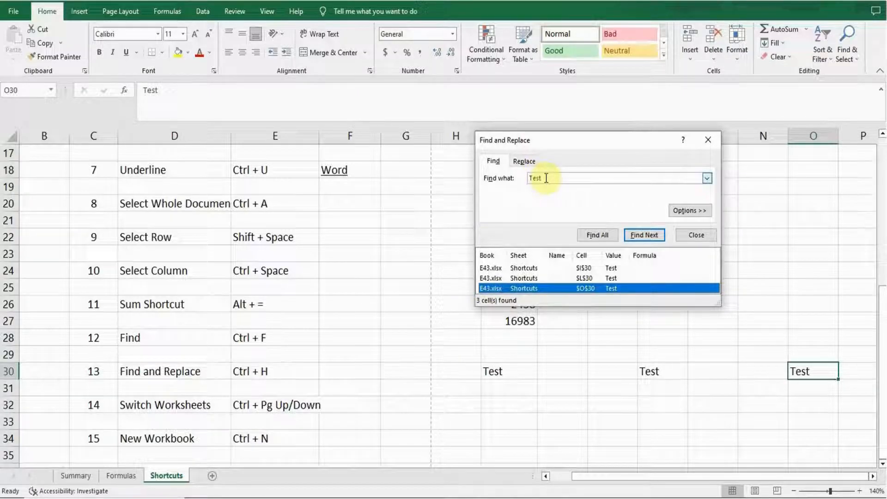
left_click(709, 139)
Replace all occurrences of Test with Practical using the Find and Replace shortcut
left_click(121, 341)
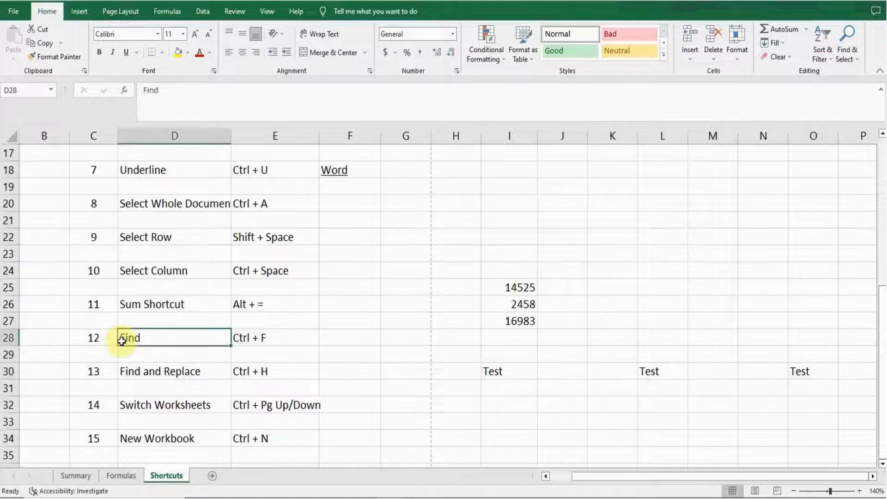
key("Left")
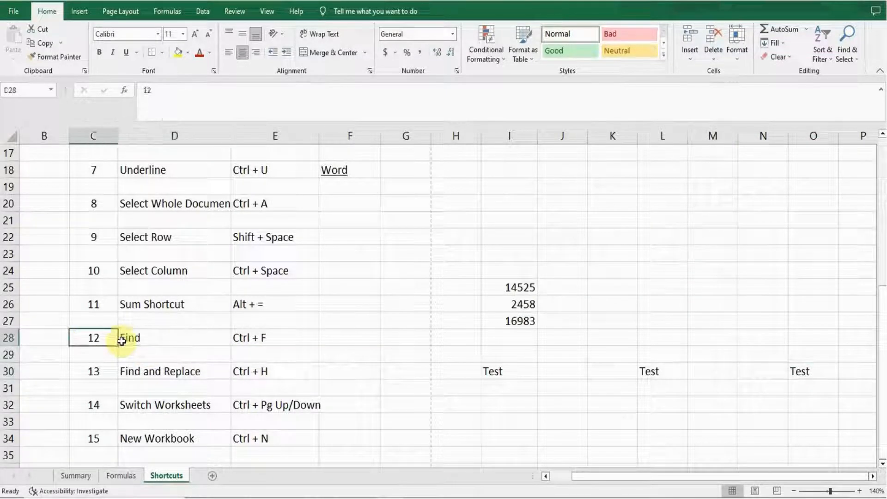
key("Down")
key("Down")
key("Right")
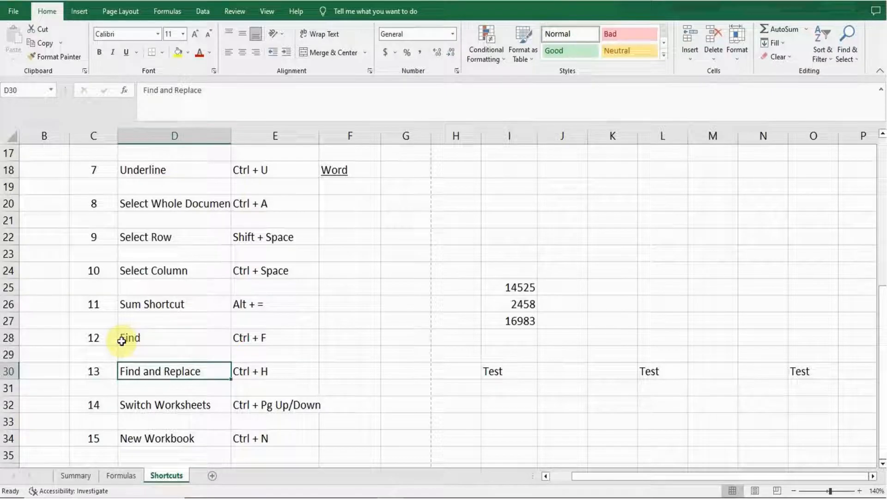
key("Right")
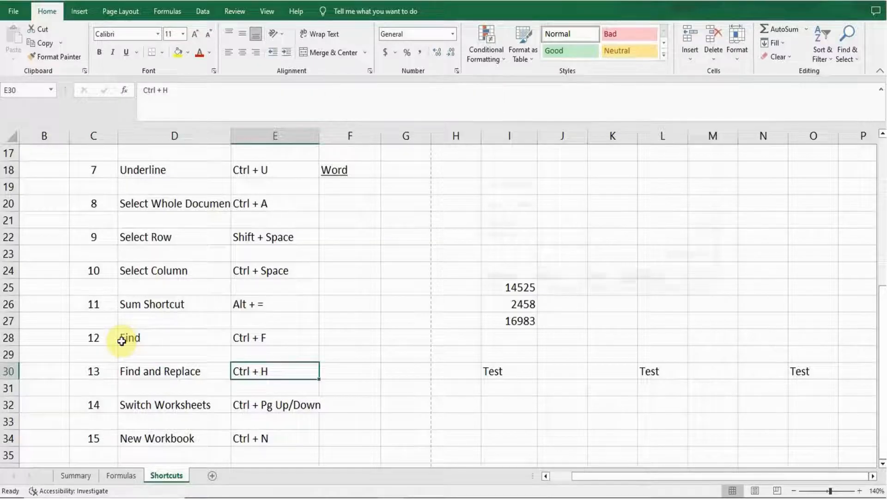
key("ctrl+h")
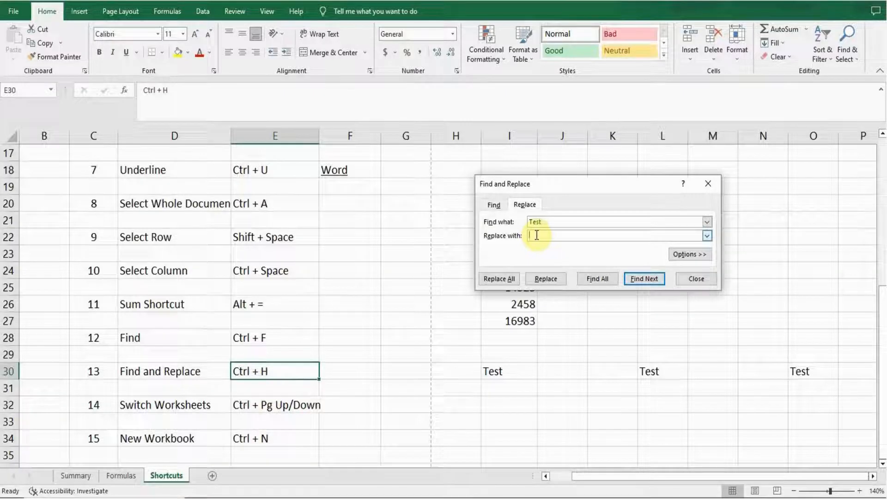
type("Practical")
left_click(503, 278)
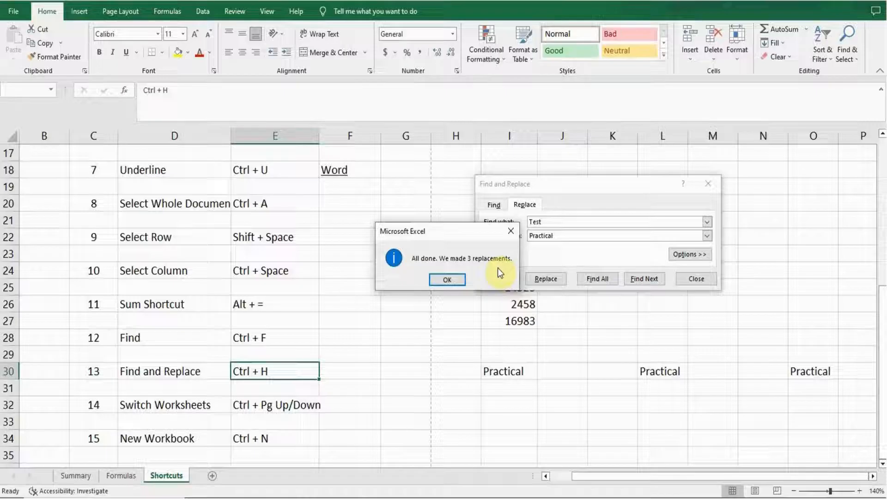
left_click(452, 280)
left_click(713, 184)
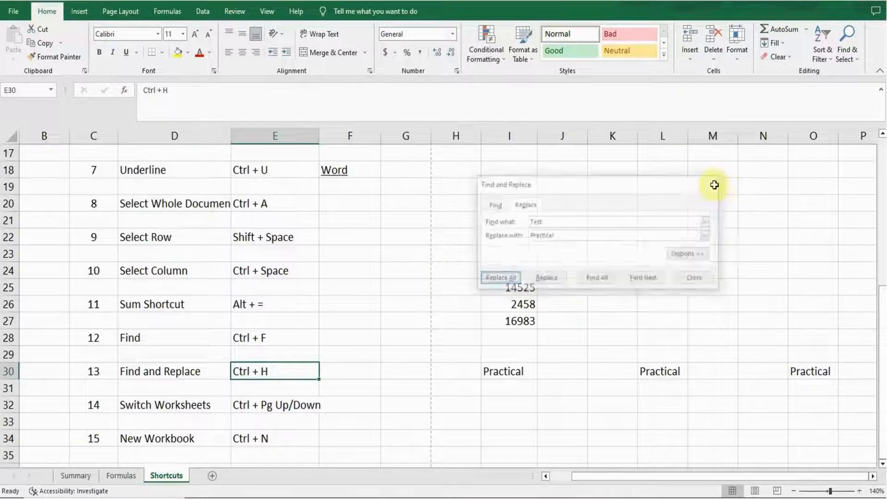
Switch back through the worksheets to Summary and forward again to Shortcuts with the sheet-switching shortcut
left_click(508, 371)
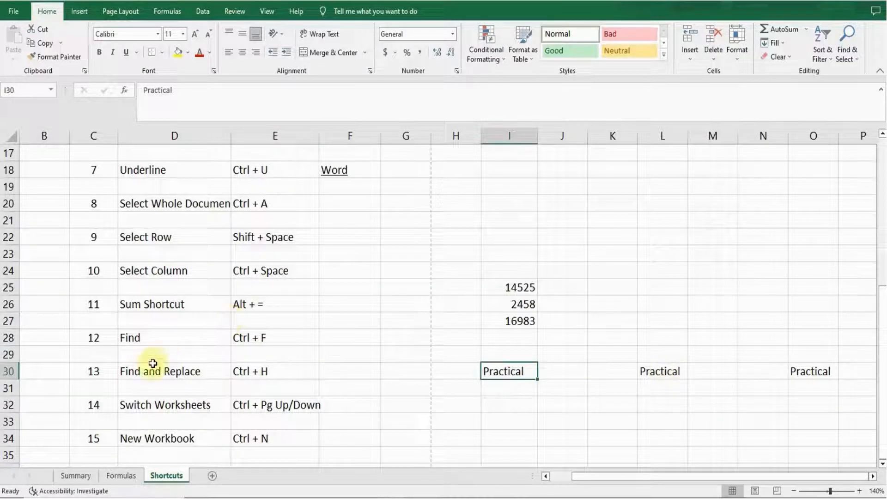
left_click(141, 371)
key("Left")
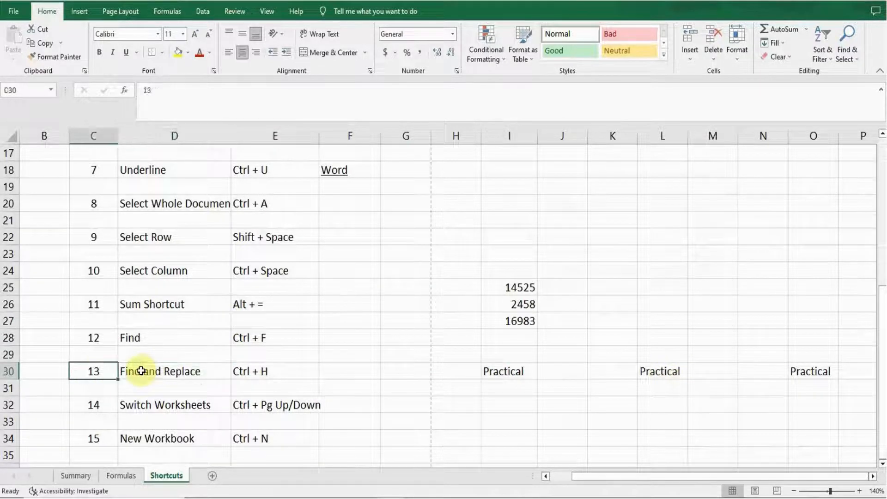
key("Down")
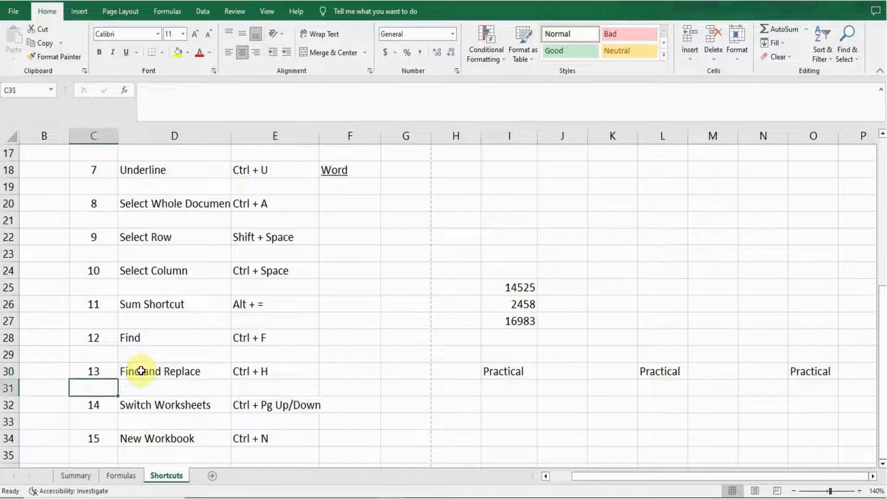
key("Down")
key("Right")
key("Right")
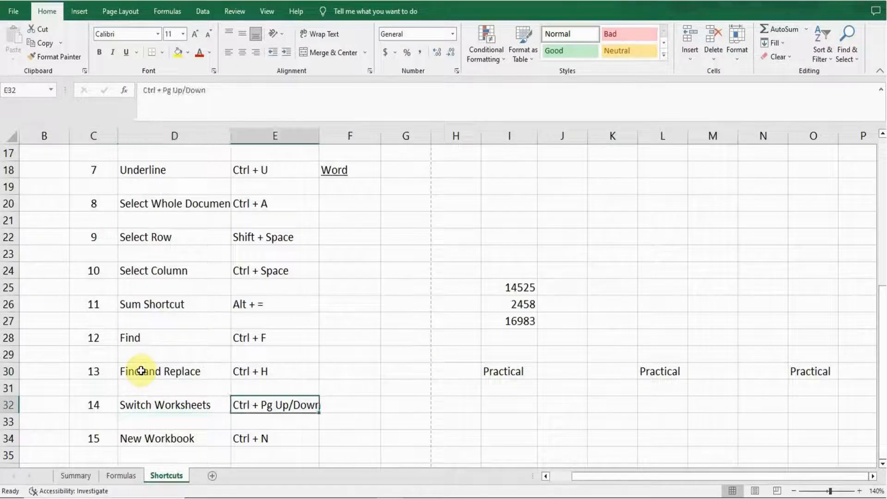
key("Left")
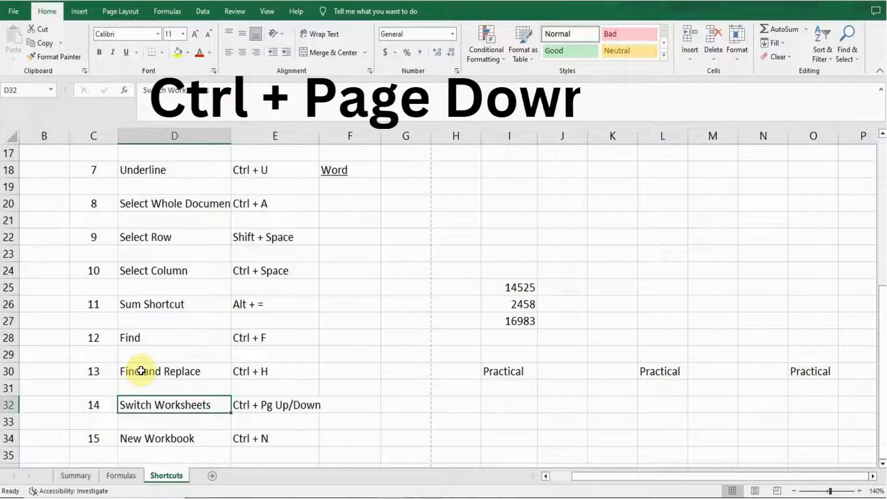
key("ctrl+Page_Up")
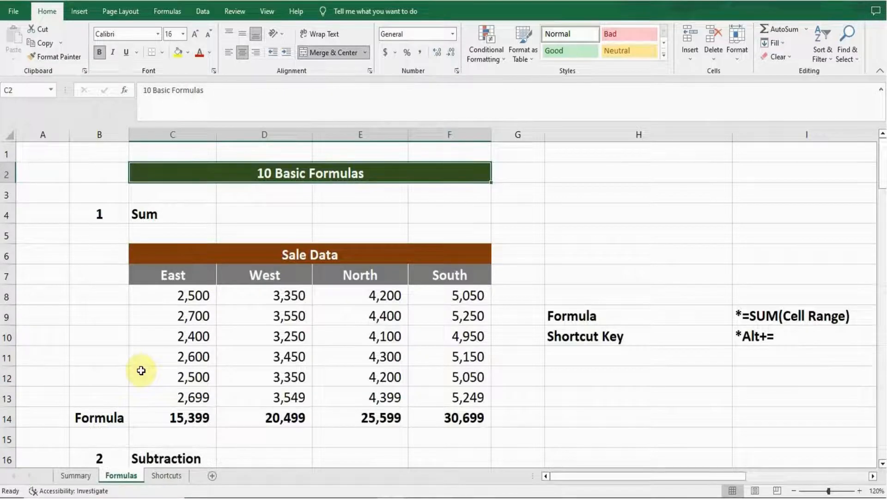
key("ctrl+Page_Up")
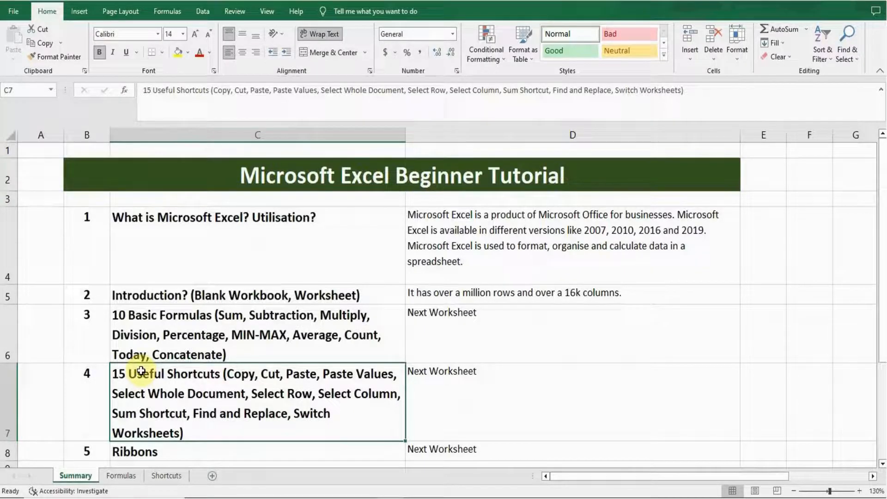
key("ctrl+Page_Down")
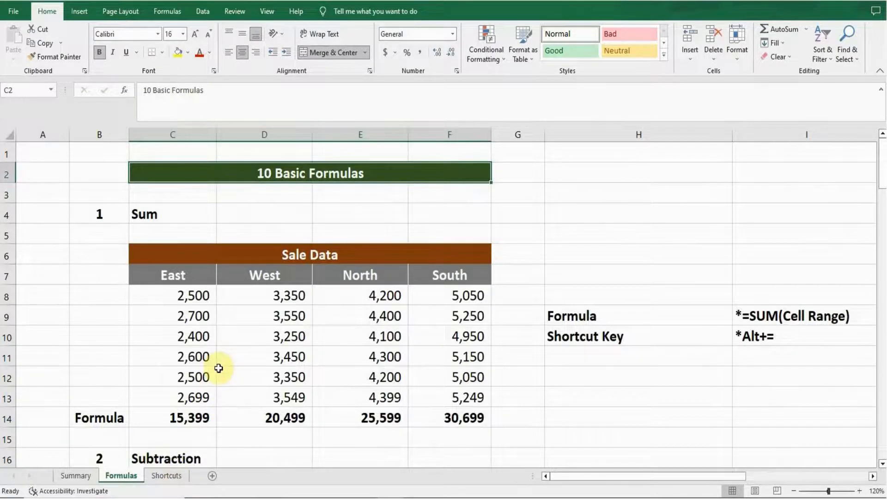
key("ctrl+Page_Down")
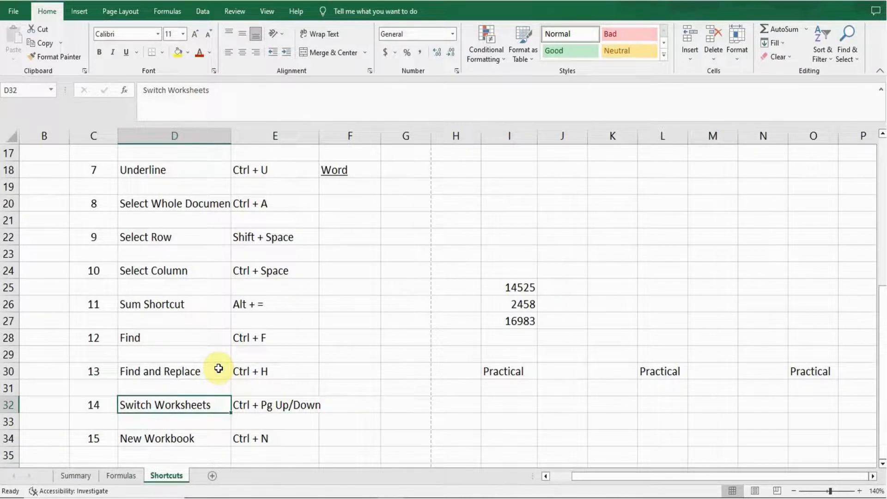
Open a new blank workbook with the New Workbook shortcut and return to the shortcuts workbook
key("Left")
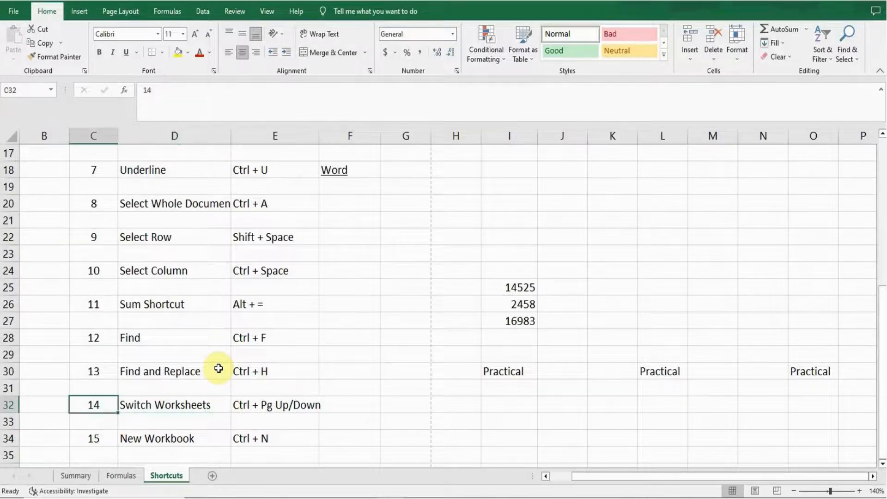
key("Down")
key("Down")
key("Right")
key("Right")
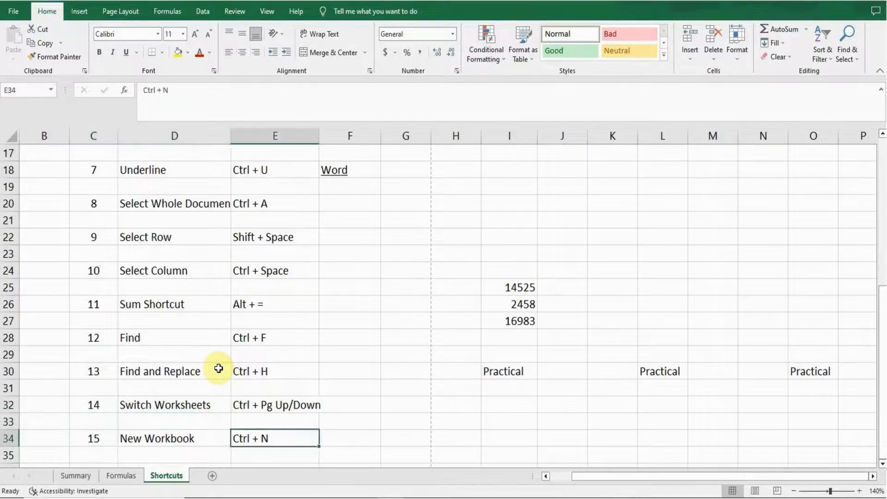
key("Left")
key("Left")
key("Right")
key("Right")
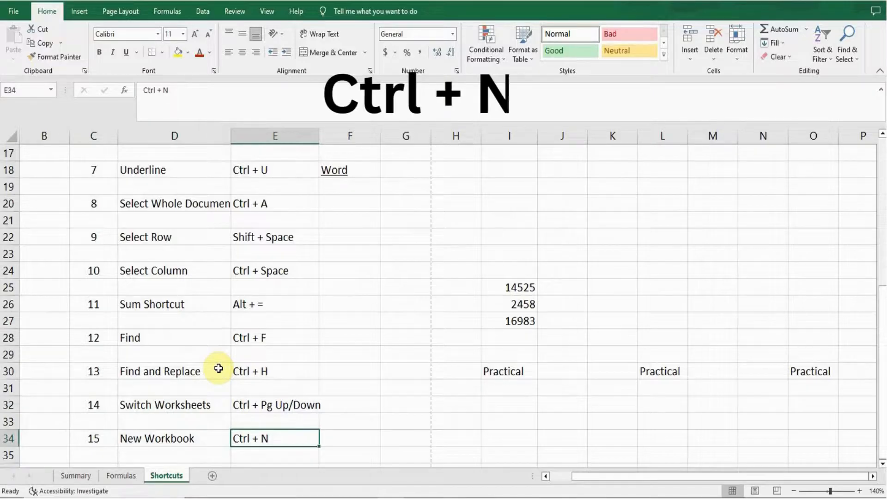
key("ctrl+n")
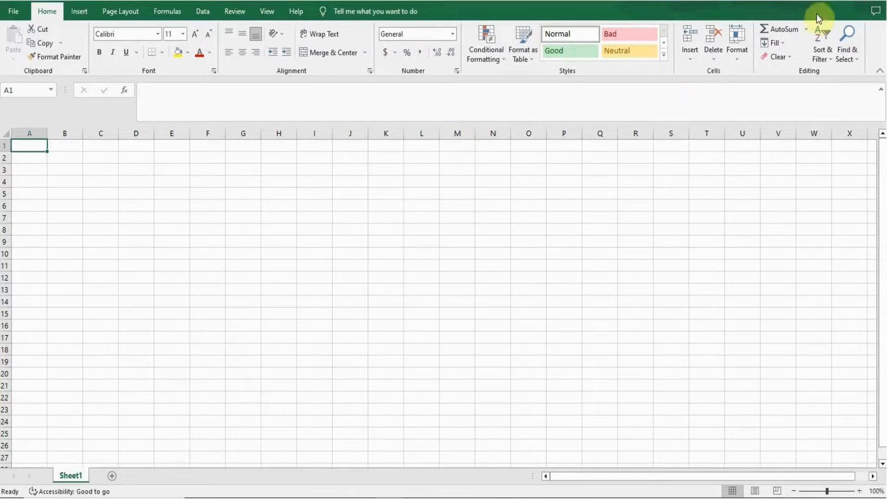
left_click(879, 1)
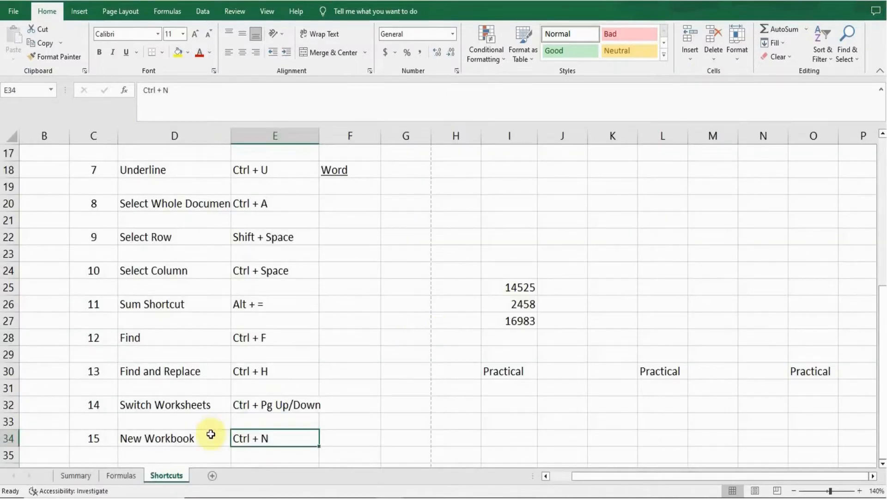
Jump back up to the 15 Useful Shortcuts title at the top of the sheet
left_click(160, 438)
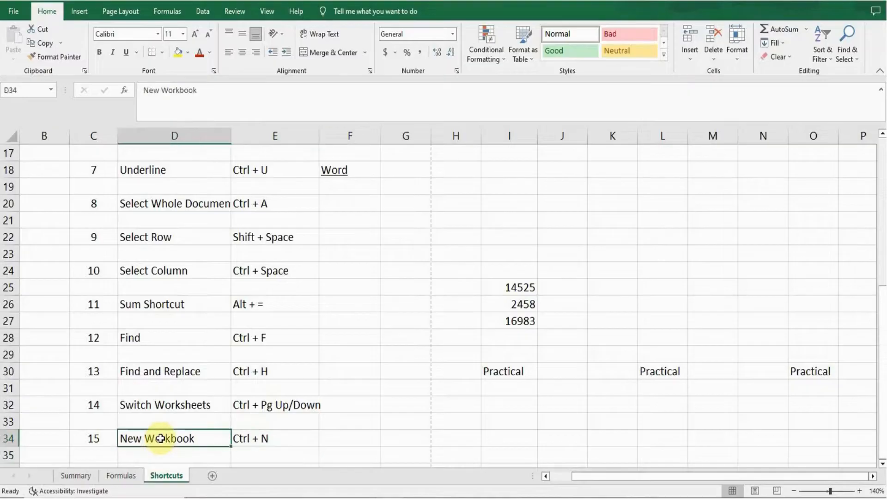
key("Left")
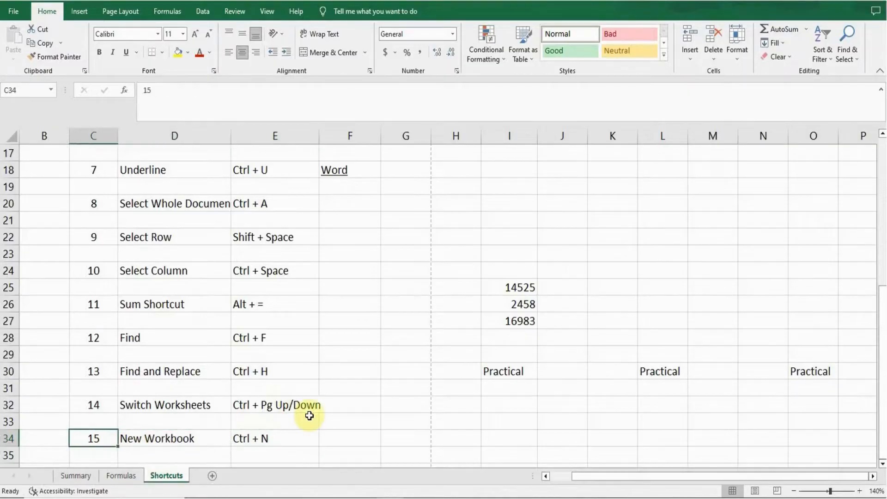
key("Up")
key("Left")
key("ctrl+Up")
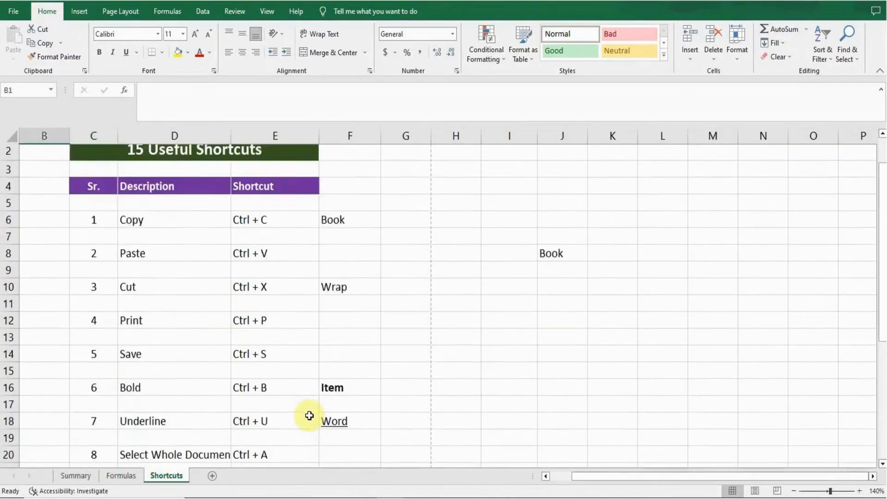
key("Right")
key("Right")
key("Down")
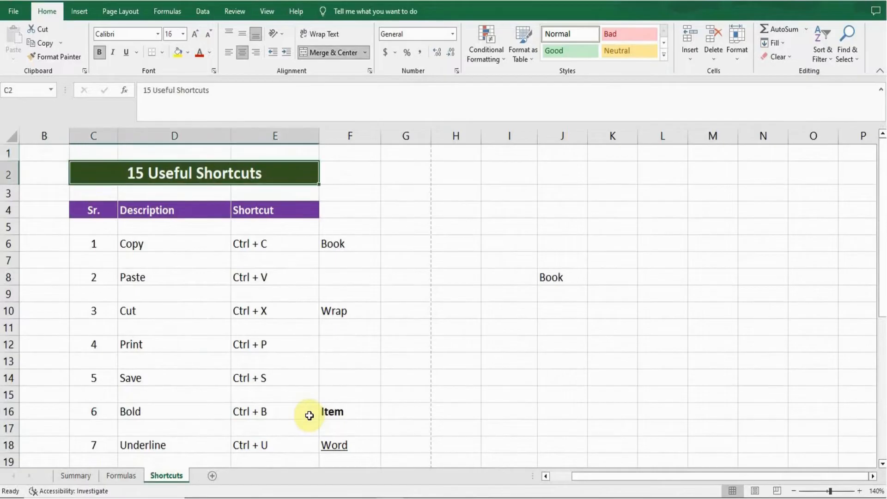